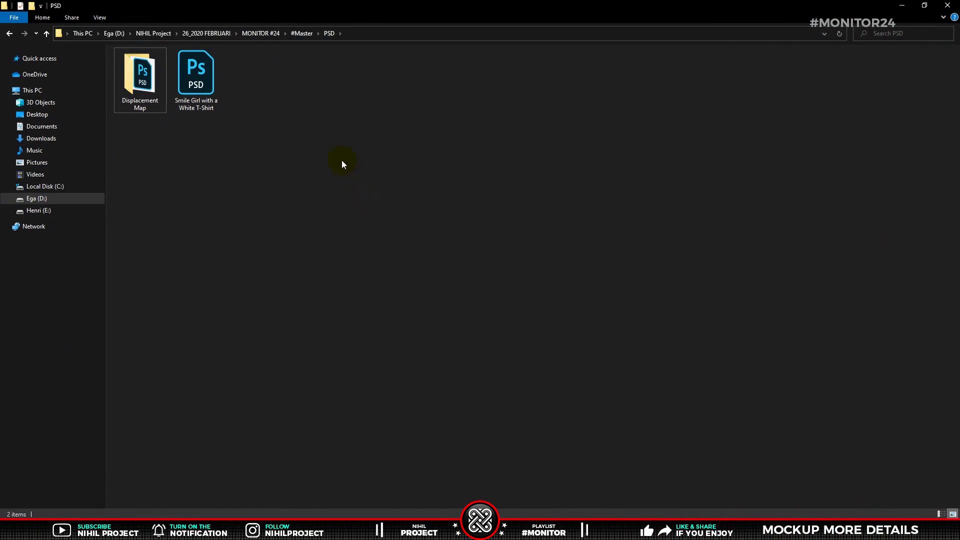
Step: Open the 'Smile Girl with a White T-Shirt' PSD from File Explorer into Photoshop
double_click(196, 82)
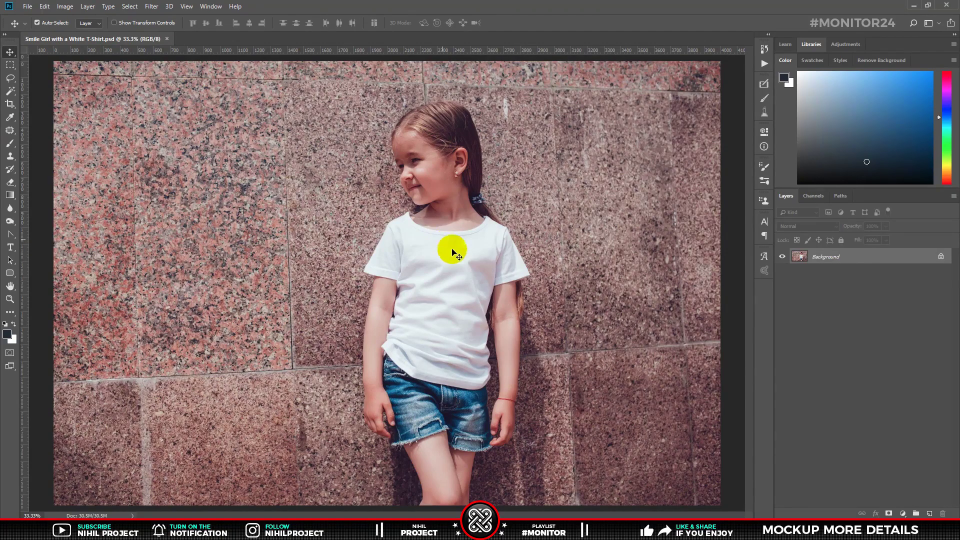
Step: Unlock the Background layer, rename it MODEL, and duplicate it as T-SHIRT
left_click(942, 258)
type("MOCK")
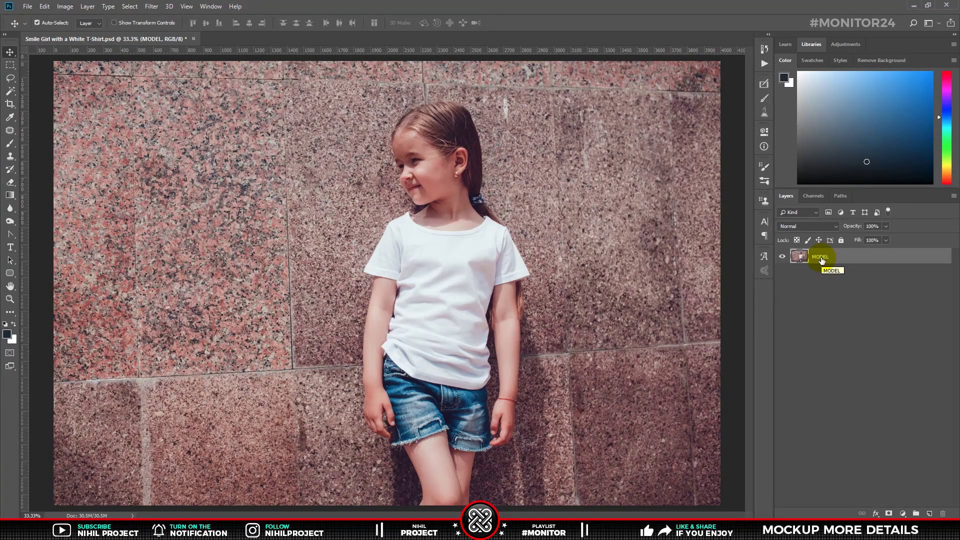
key("ctrl+j")
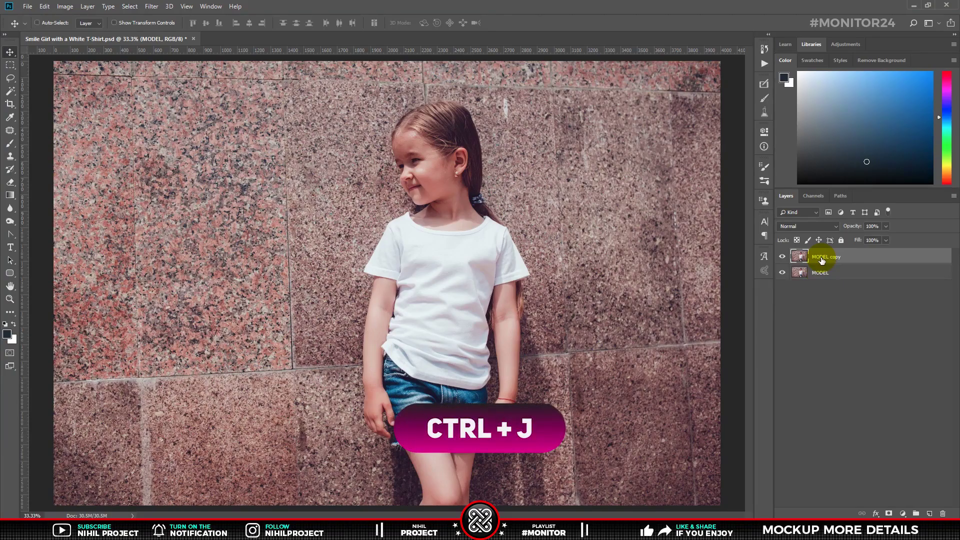
double_click(821, 257)
type("T-SHIRT")
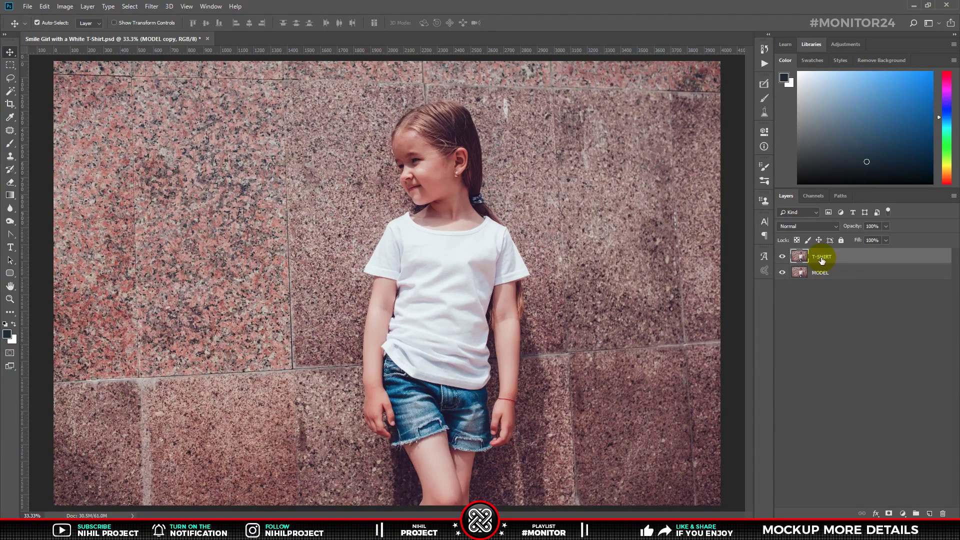
key("Return")
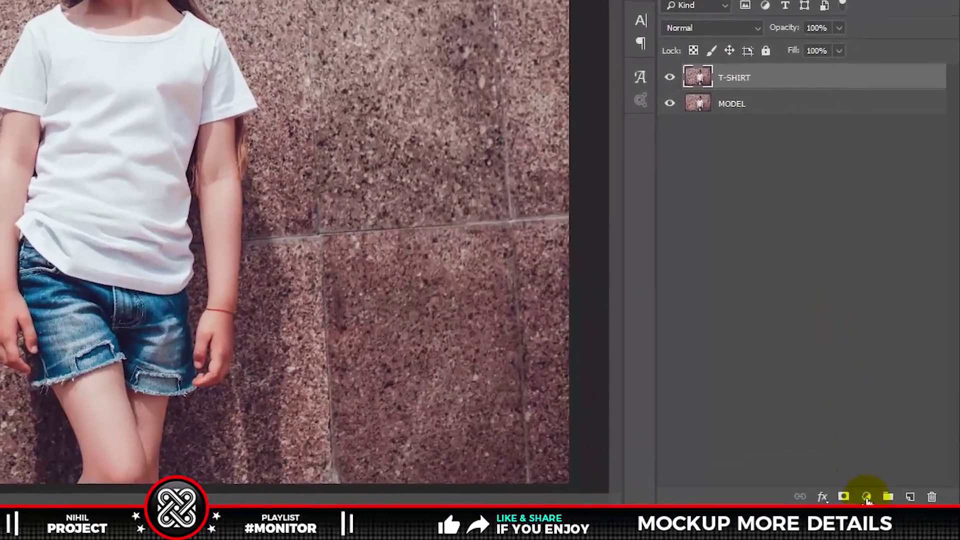
Step: Clip a Black & White adjustment to T-SHIRT and group both into a group named T-SHIRT
left_click(866, 497)
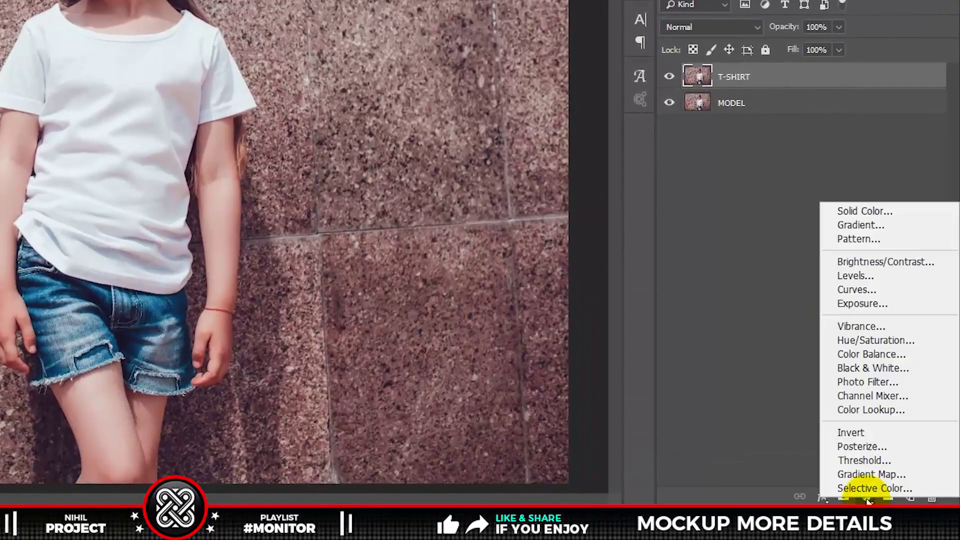
left_click(856, 366)
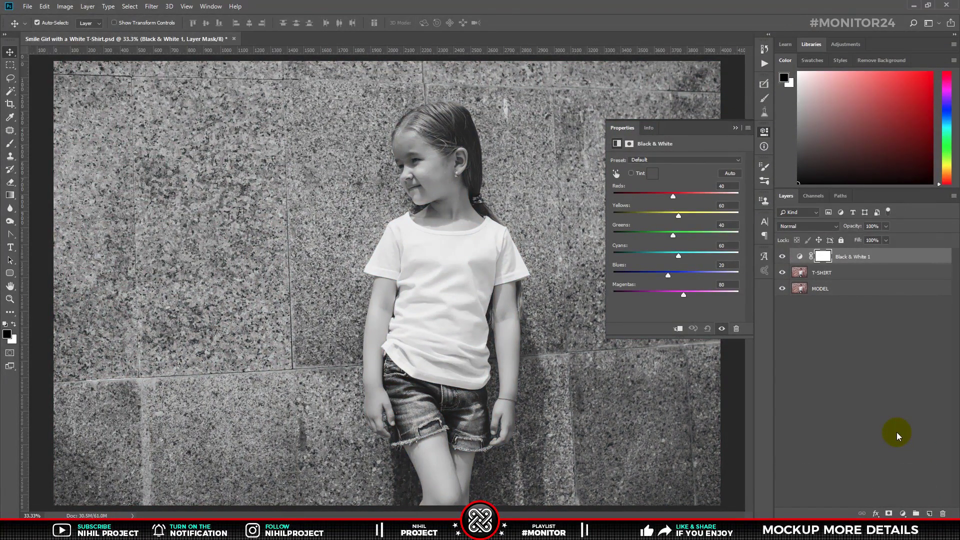
right_click(841, 257)
left_click(800, 289)
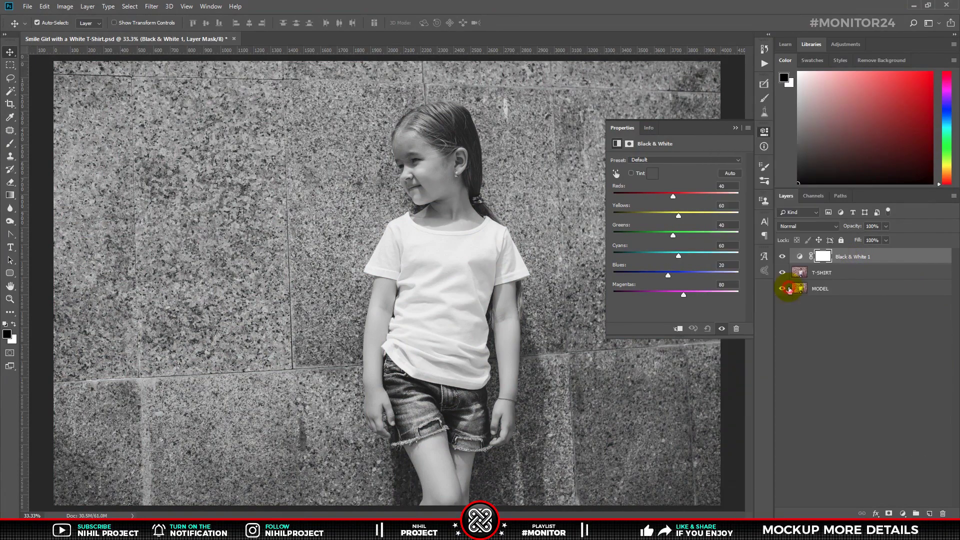
left_click(844, 275)
key("ctrl+g")
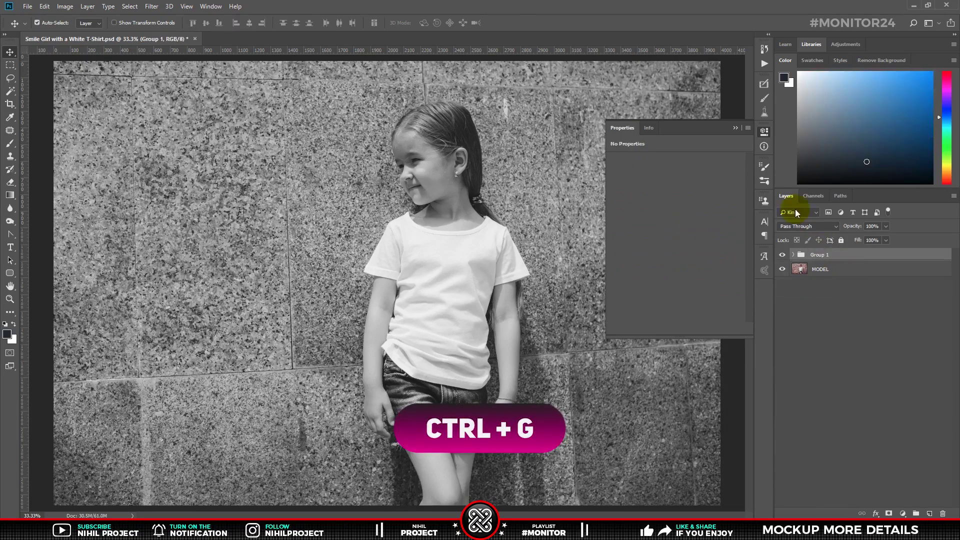
left_click(735, 128)
double_click(820, 254)
type("T-SHIRT")
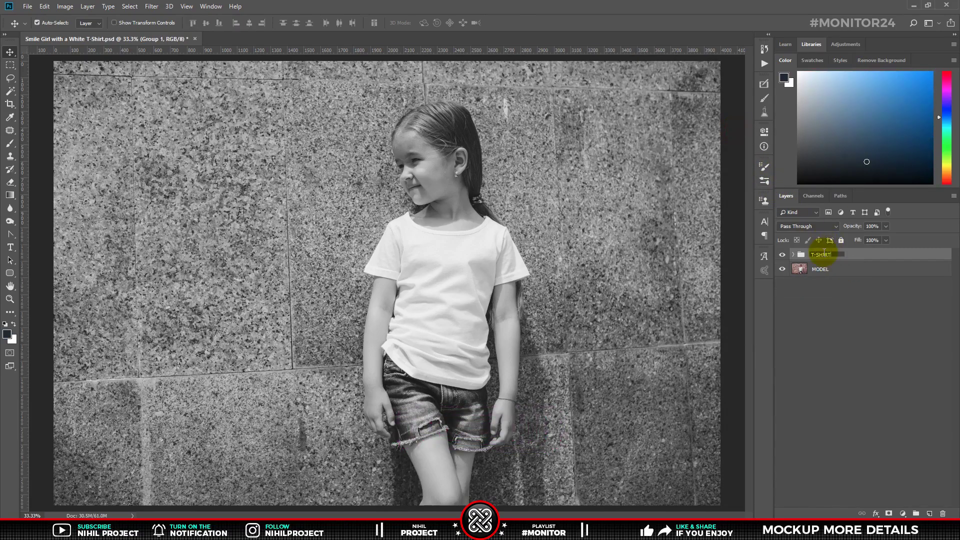
key("Return")
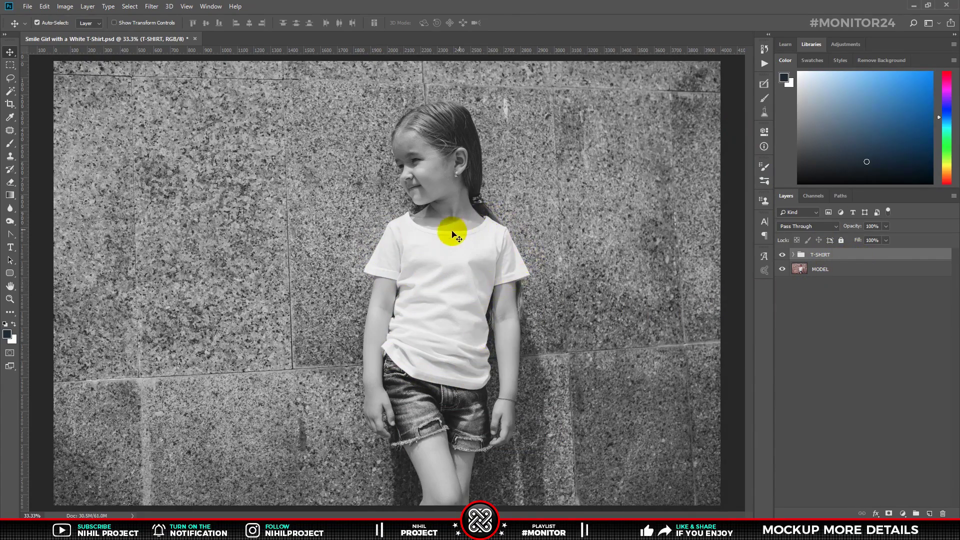
Step: Try the lasso and quick selection tools, then settle on the Pen tool
left_click(10, 78)
left_click(40, 80)
right_click(18, 81)
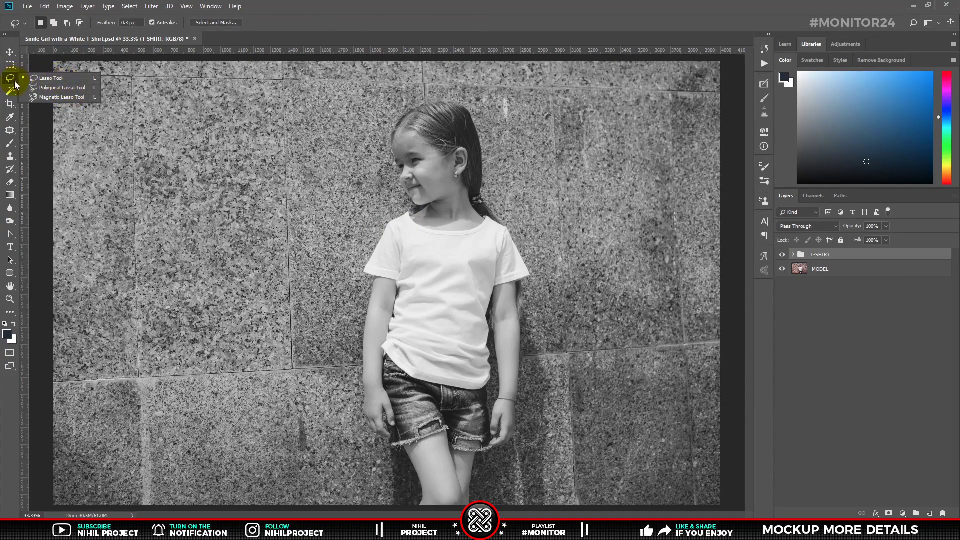
left_click(15, 93)
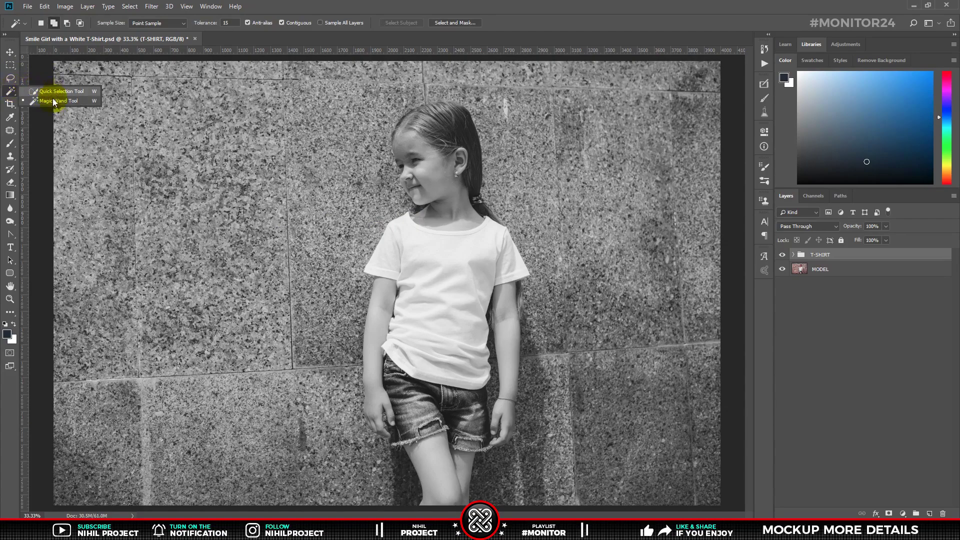
left_click(11, 91)
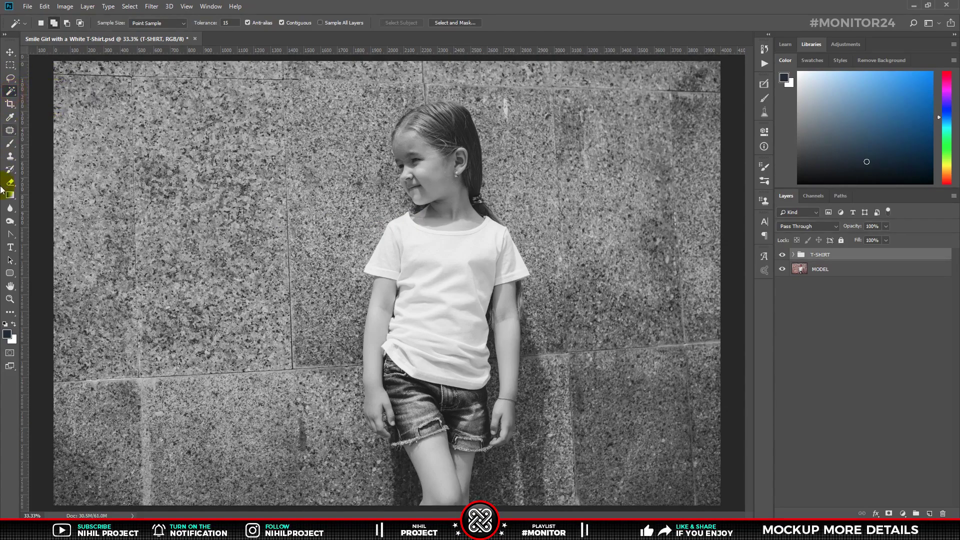
left_click(11, 235)
left_click(40, 231)
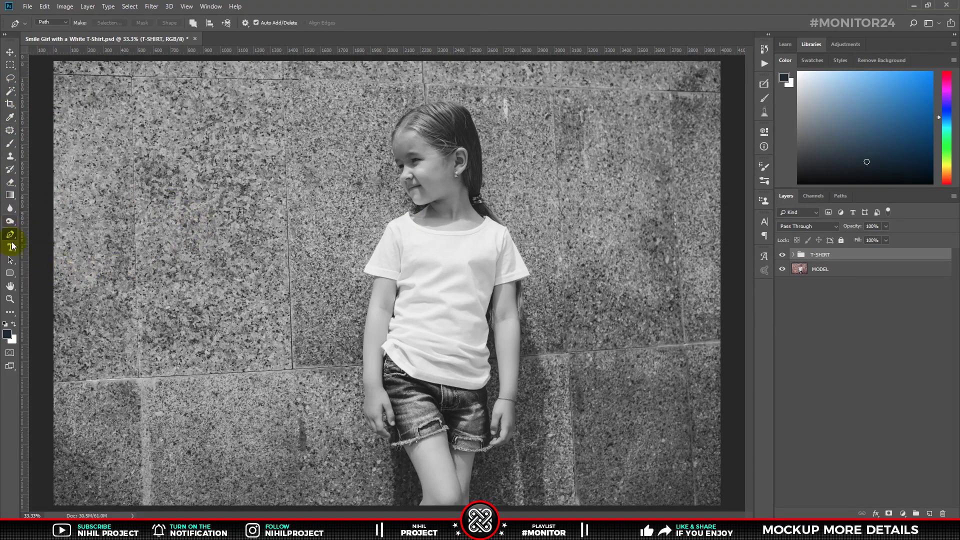
left_click(15, 234)
left_click(25, 233)
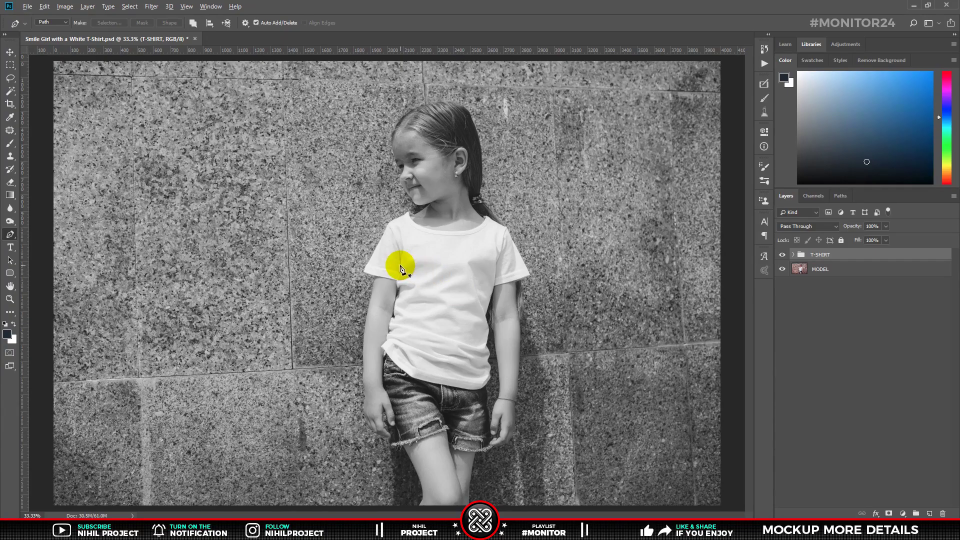
Step: Trace anchors along the shirt edge and display the saved T-Shirt path from the Paths panel
scroll(400, 270, "up", 2)
scroll(375, 262, "up", 2)
scroll(373, 263, "up", 1)
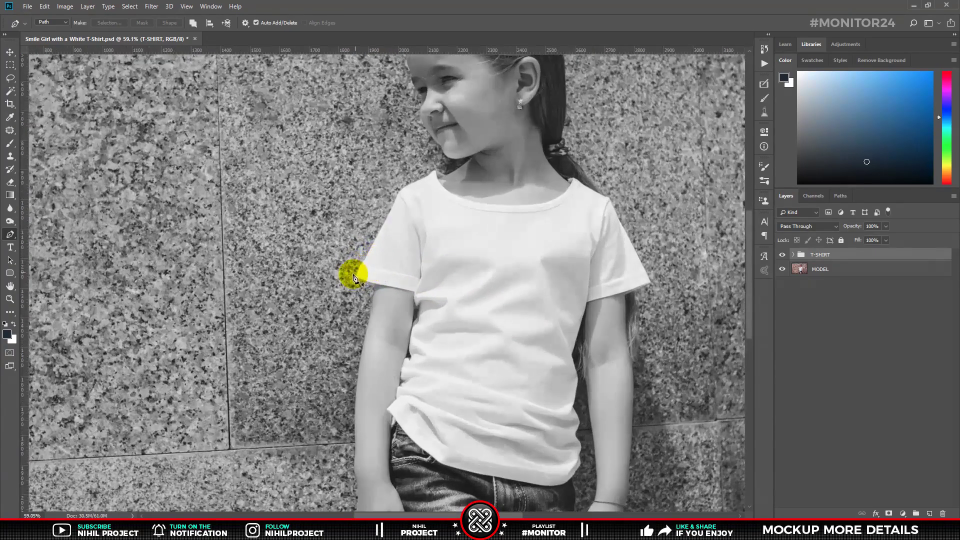
left_click(356, 278)
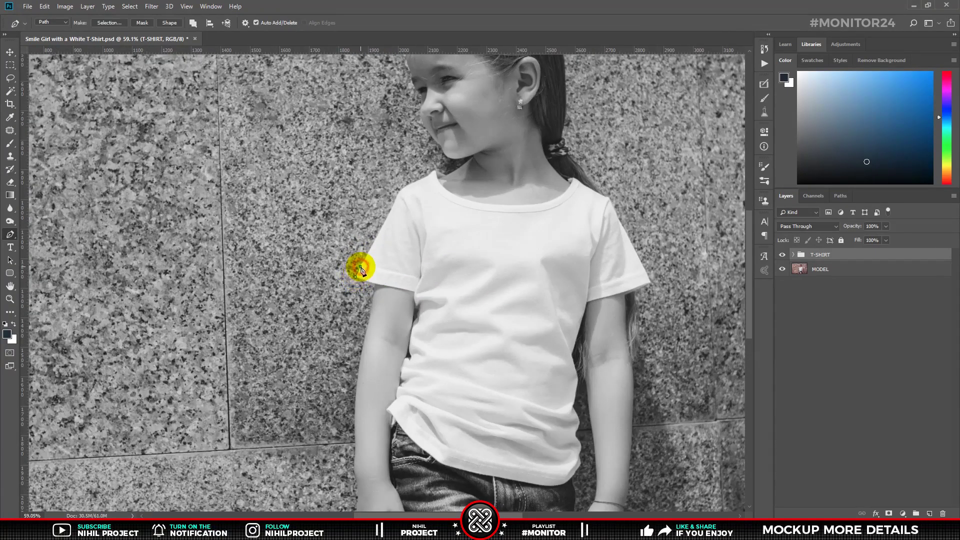
left_click(361, 268)
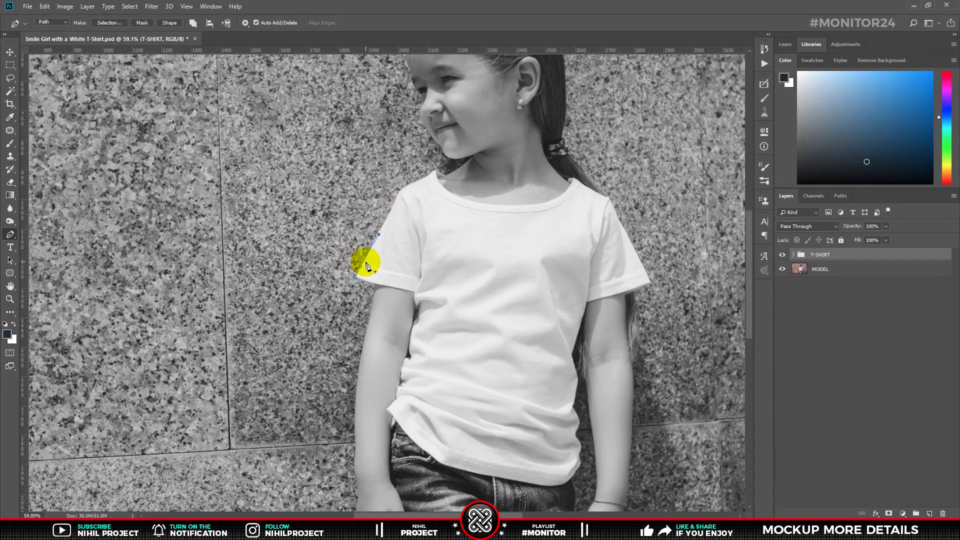
scroll(365, 265, "down", 3)
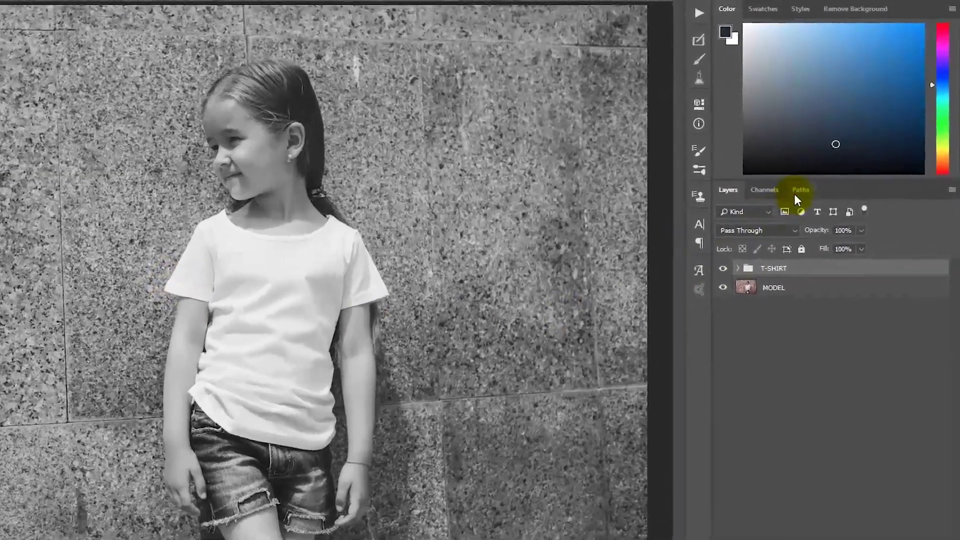
left_click(839, 196)
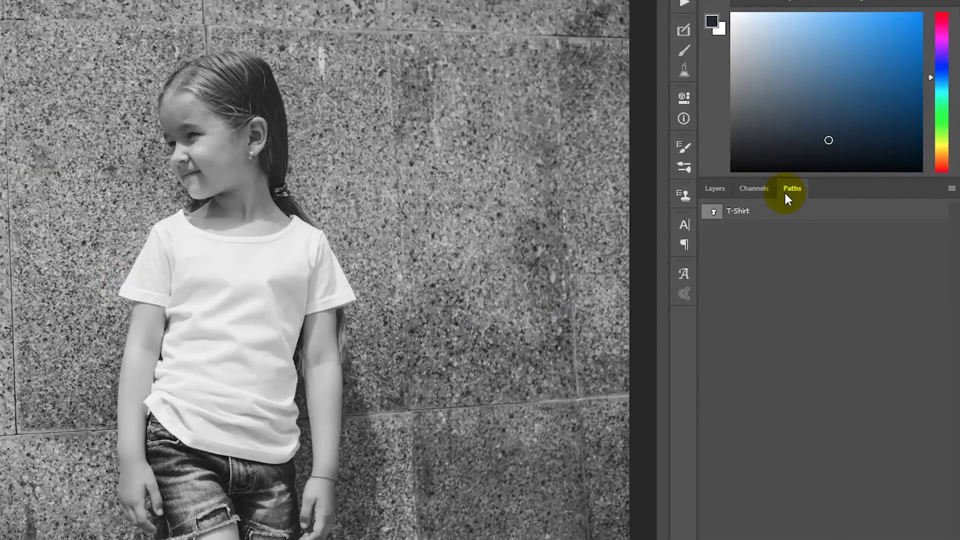
left_click(740, 212)
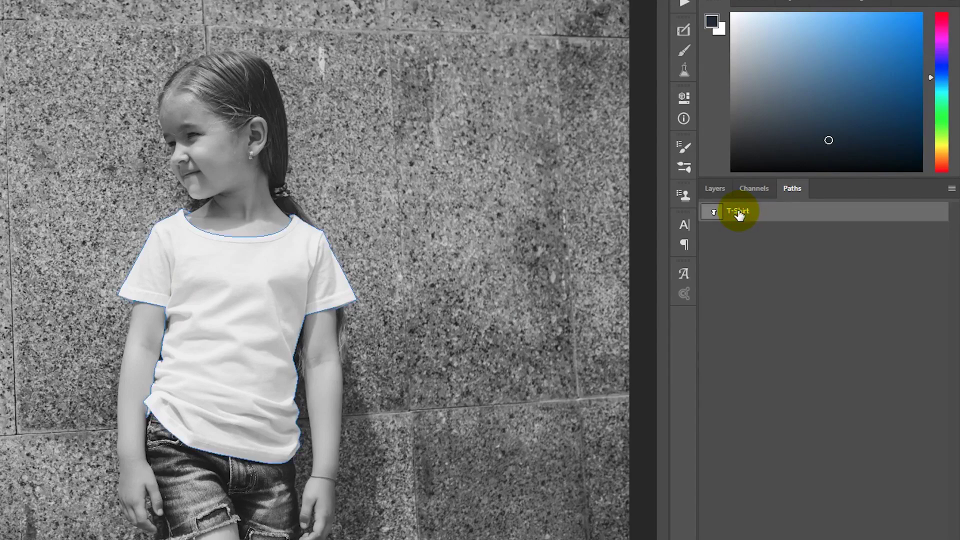
Step: Turn the T-Shirt path into a selection with 0 feather
left_click(720, 192)
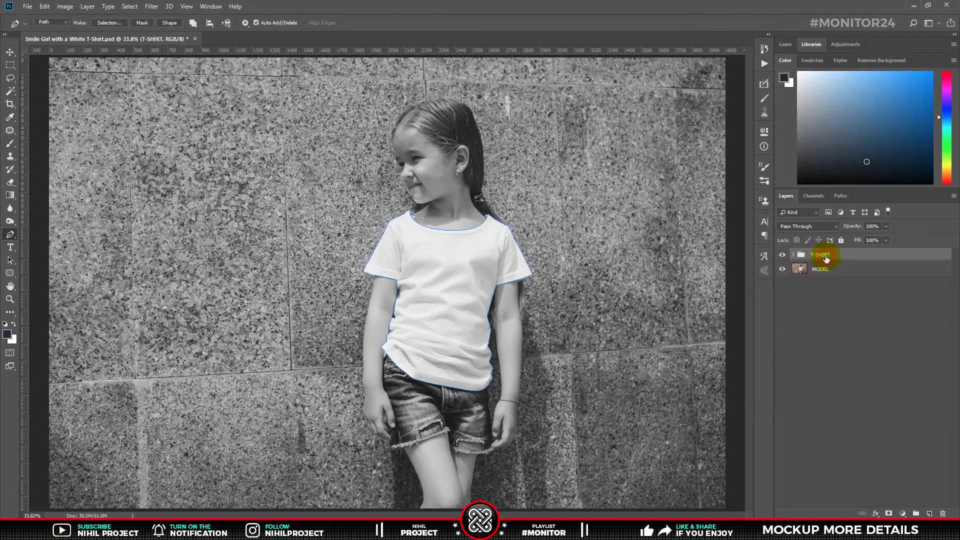
right_click(449, 277)
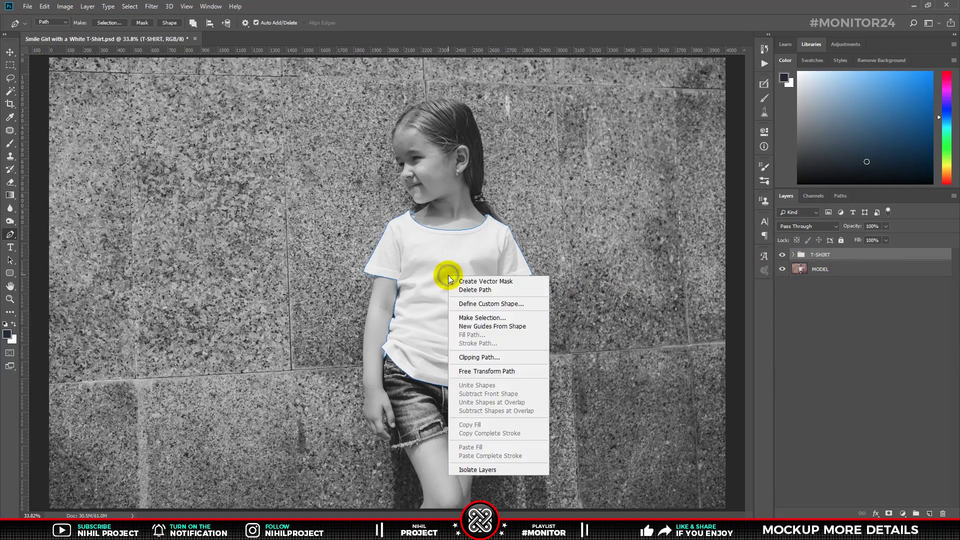
left_click(457, 318)
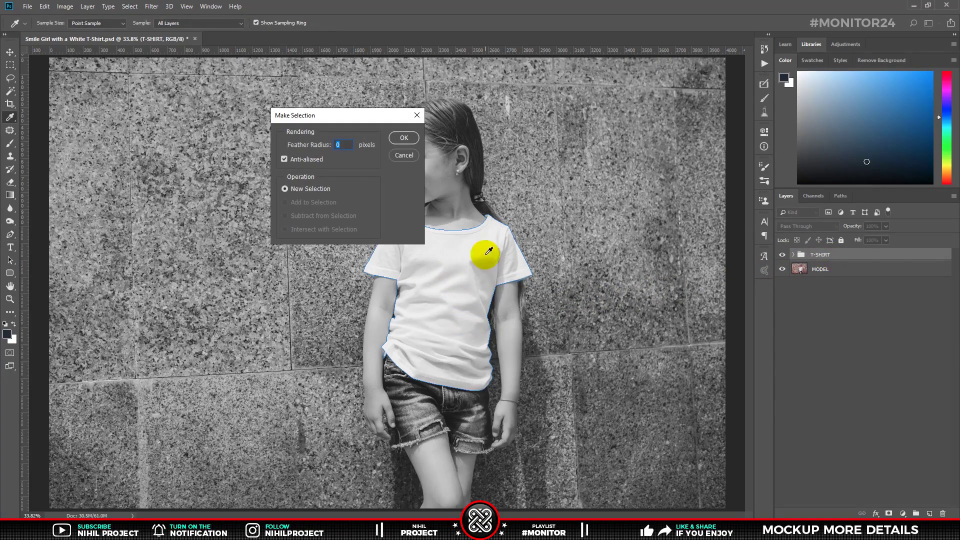
left_click(402, 138)
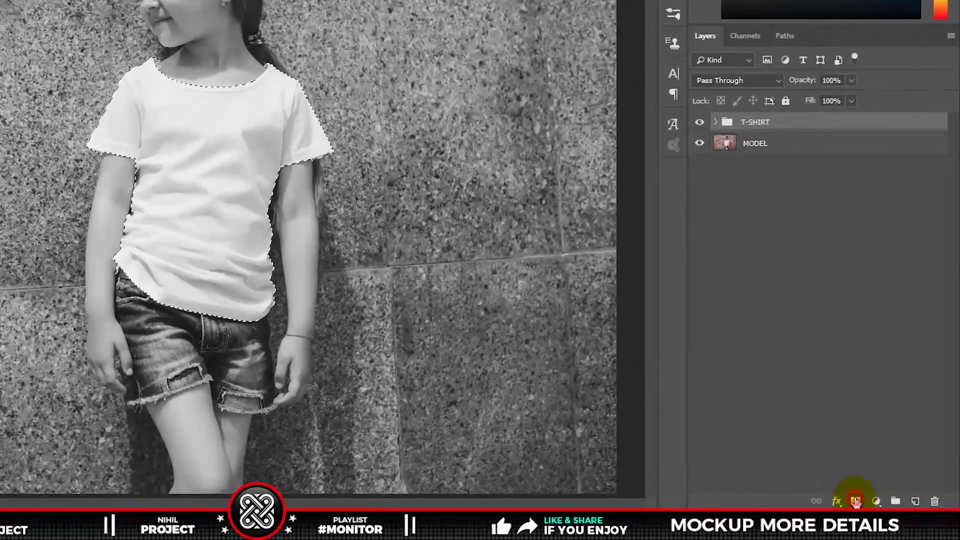
Step: Add a layer mask to the T-SHIRT group from the selection, toggling its visibility to compare
left_click(859, 502)
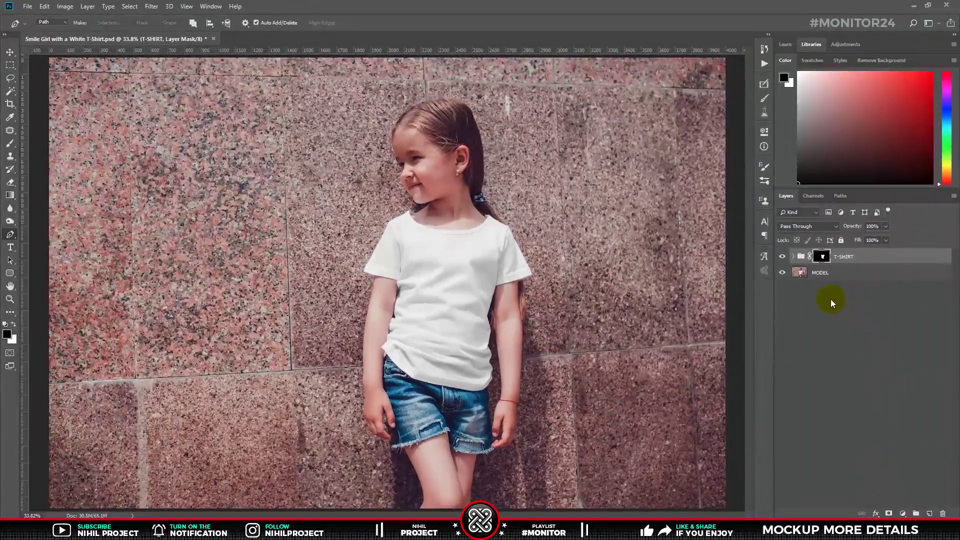
left_click(782, 257)
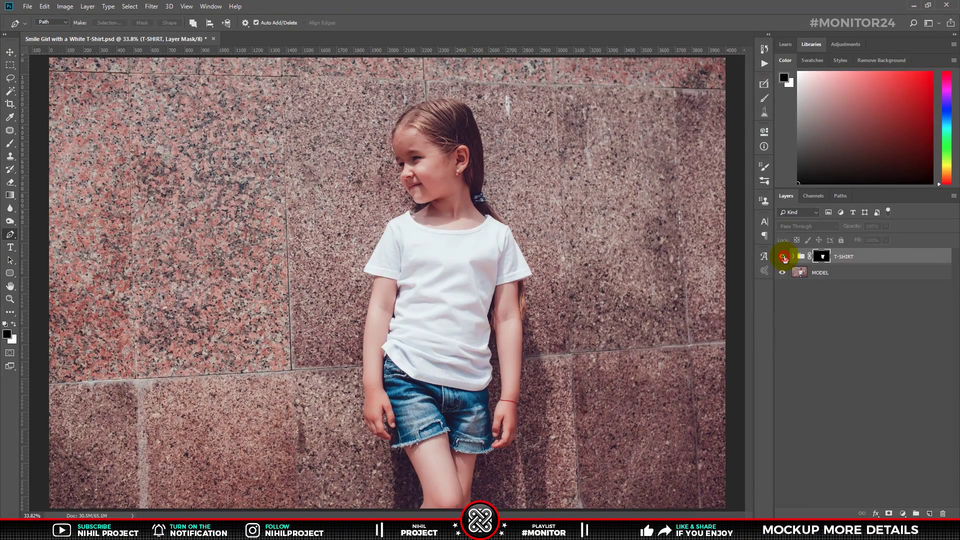
left_click(783, 257)
left_click(783, 257)
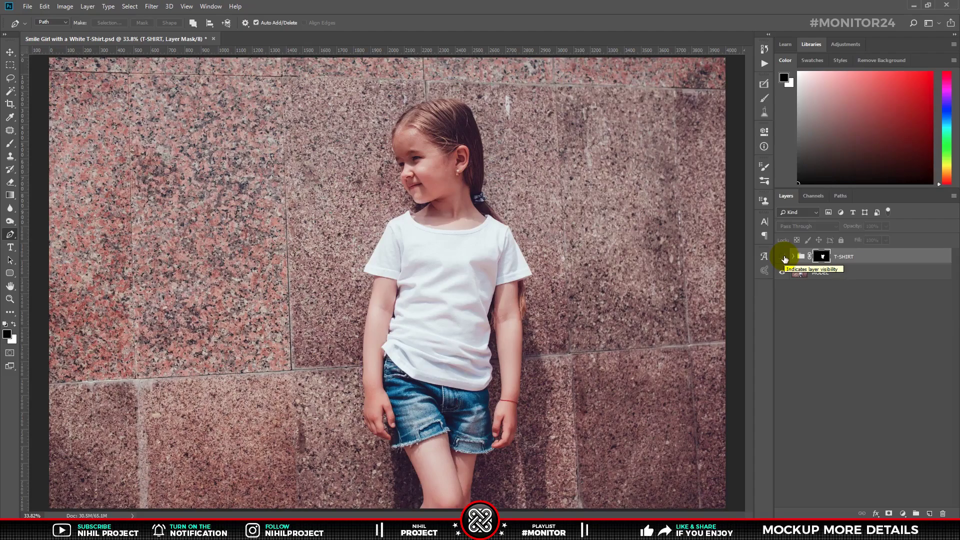
left_click(783, 257)
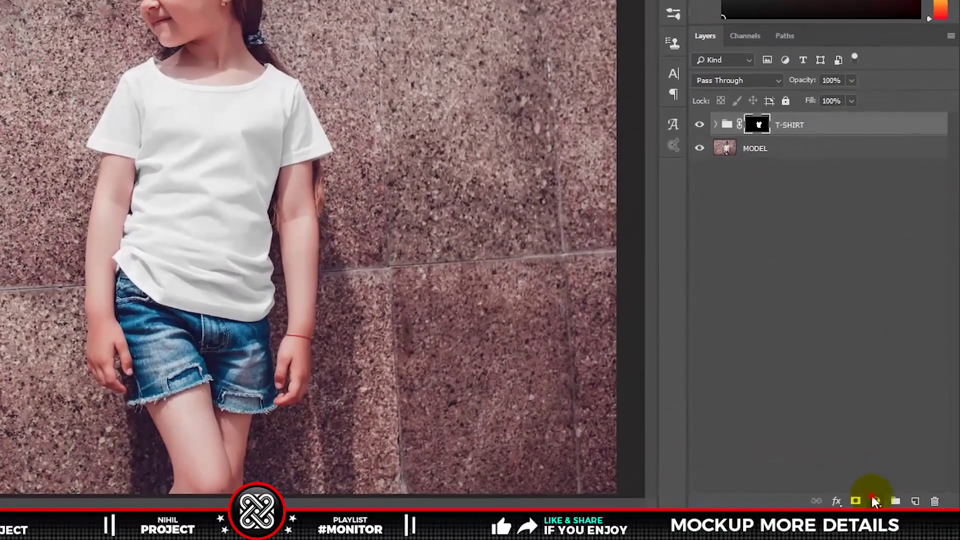
Step: Add a medium-blue Solid Color fill clipped to the T-SHIRT group, named SOLID: CHEST
left_click(903, 513)
left_click(872, 239)
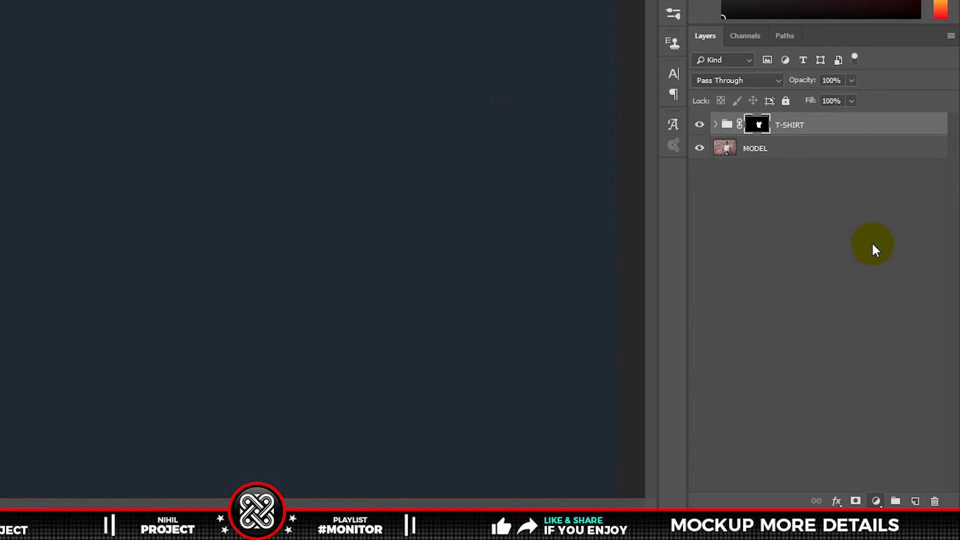
left_click_drag(745, 300, 750, 278)
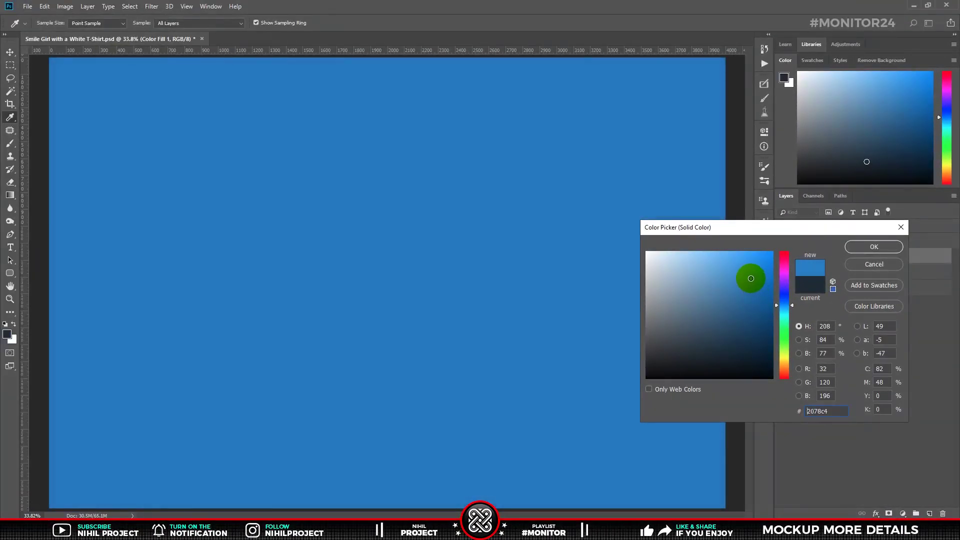
left_click(855, 247)
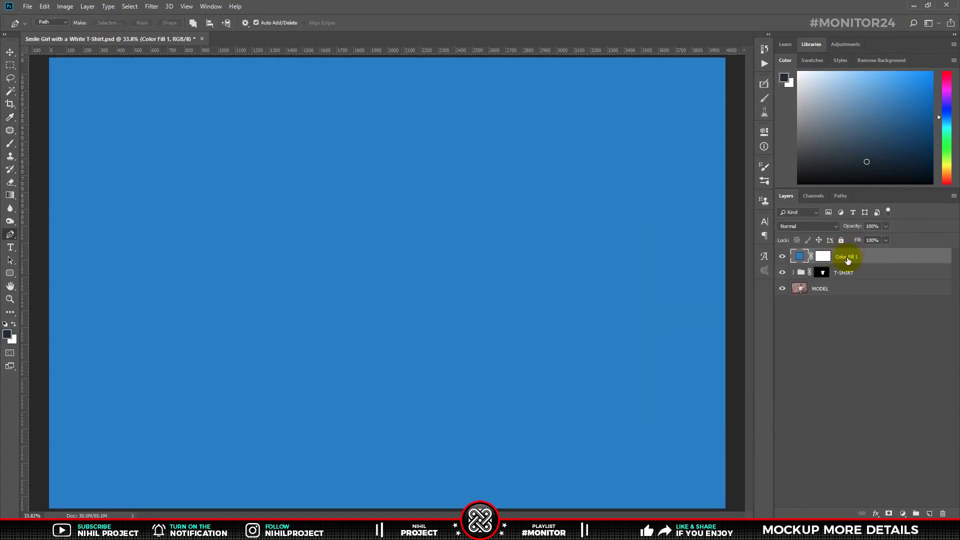
right_click(859, 256)
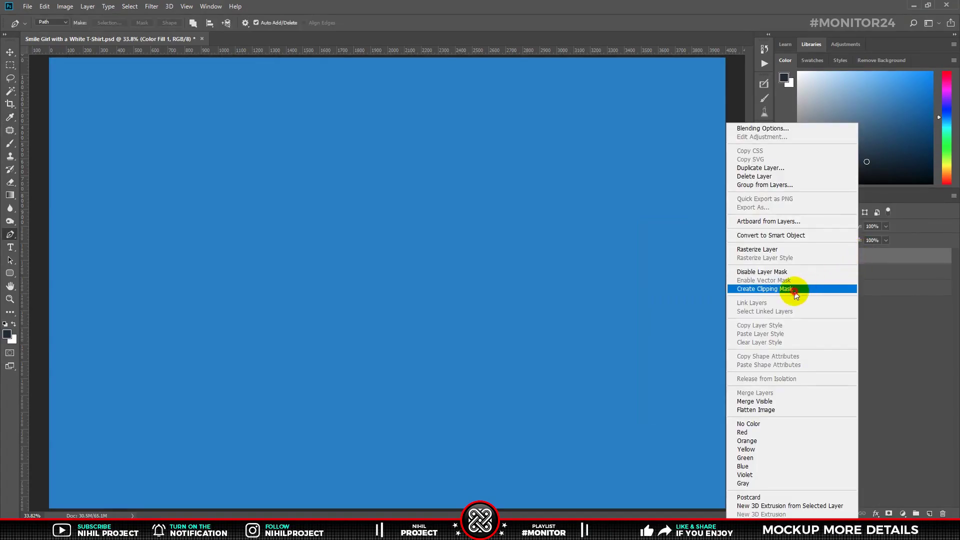
left_click(795, 290)
double_click(856, 256)
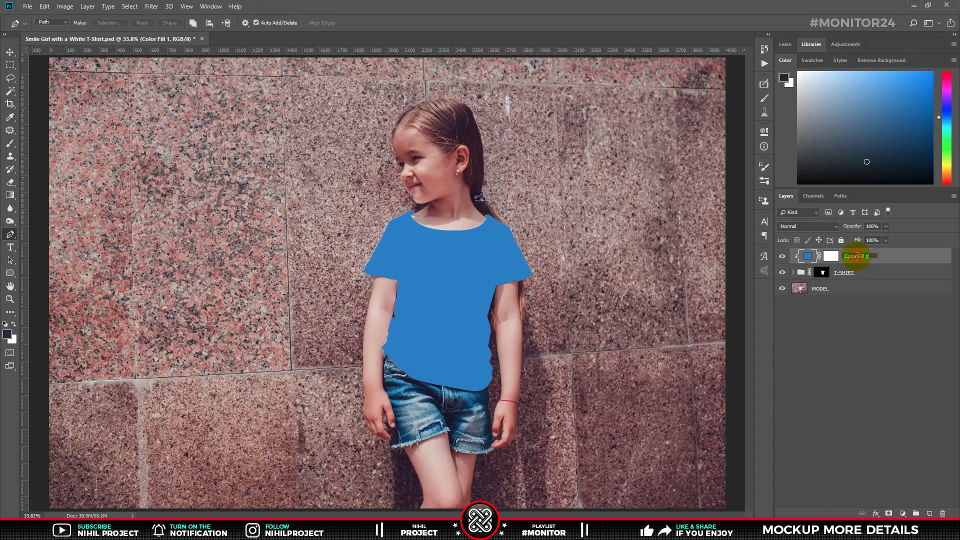
type("SOLID: CHEST")
key("Return")
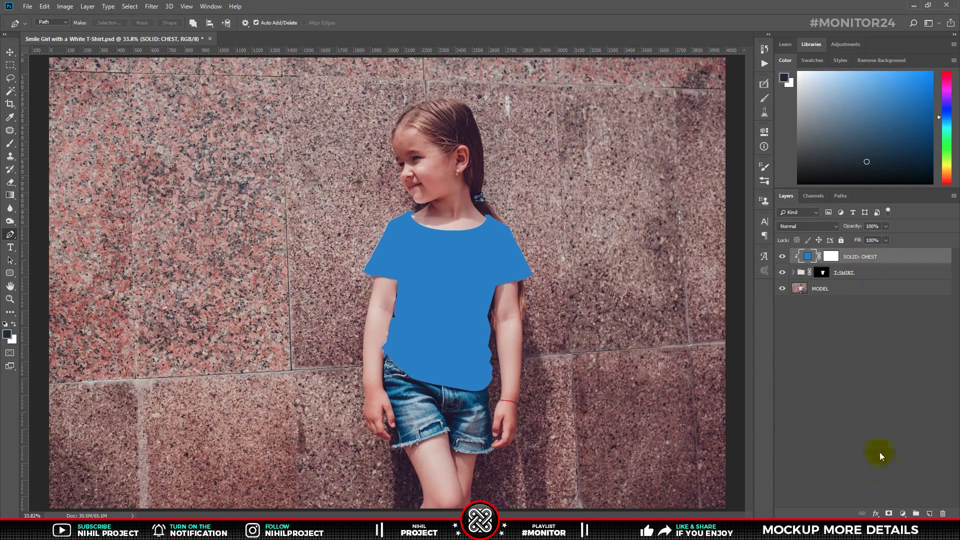
Step: Create a new empty layer group named YOUR DESIGN
left_click(914, 514)
double_click(824, 254)
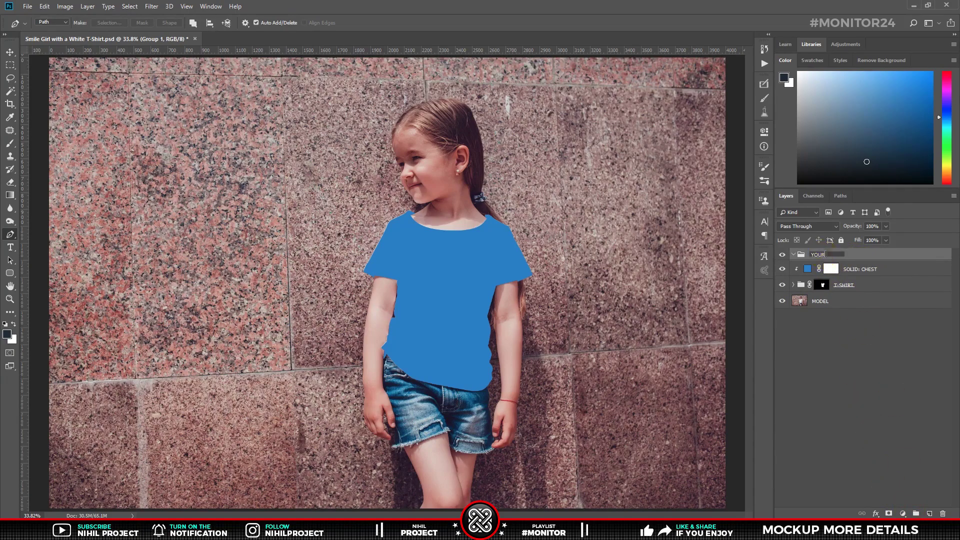
type("YOUR DESIGN")
key("Return")
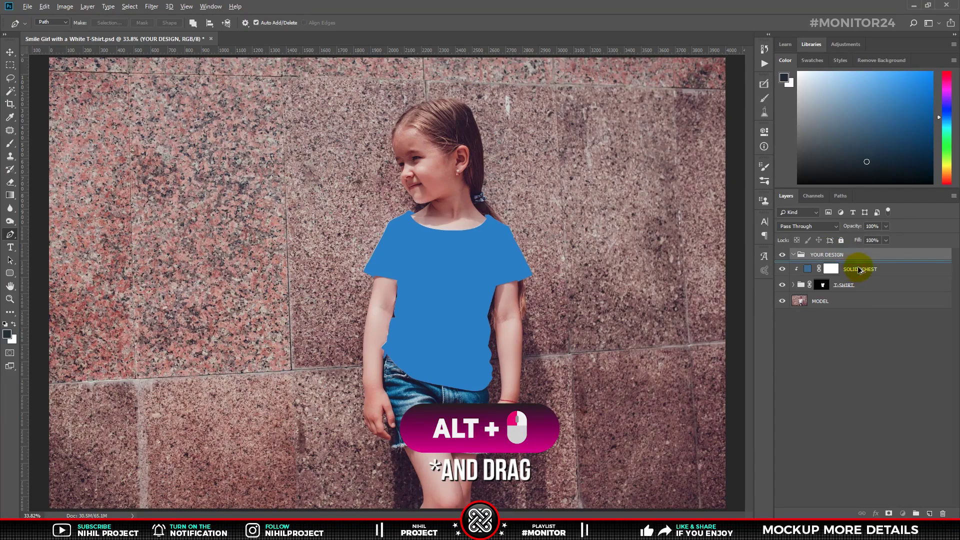
Step: Duplicate SOLID: CHEST into the YOUR DESIGN group and name the copy DESIGN: CHEST
left_click_drag(853, 270, 843, 257)
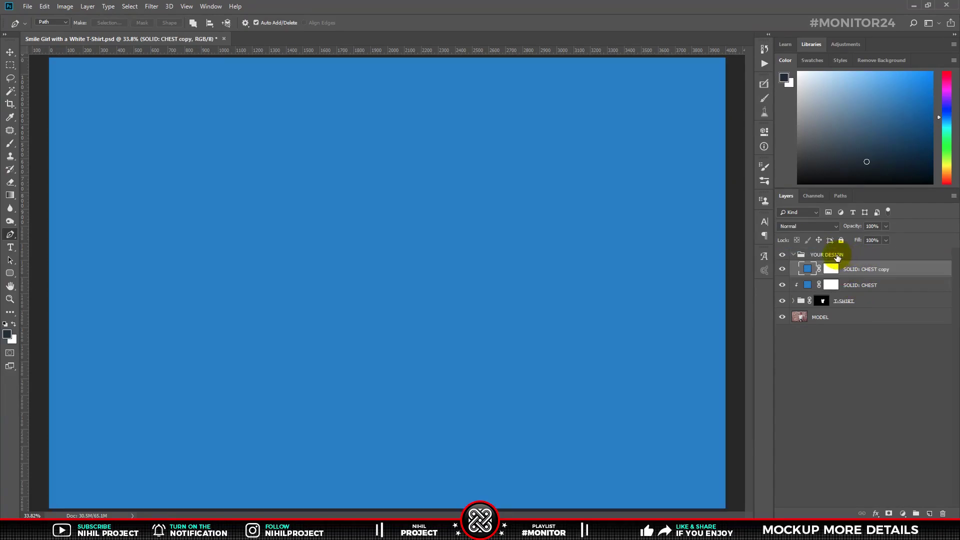
double_click(856, 269)
type("DESIGN")
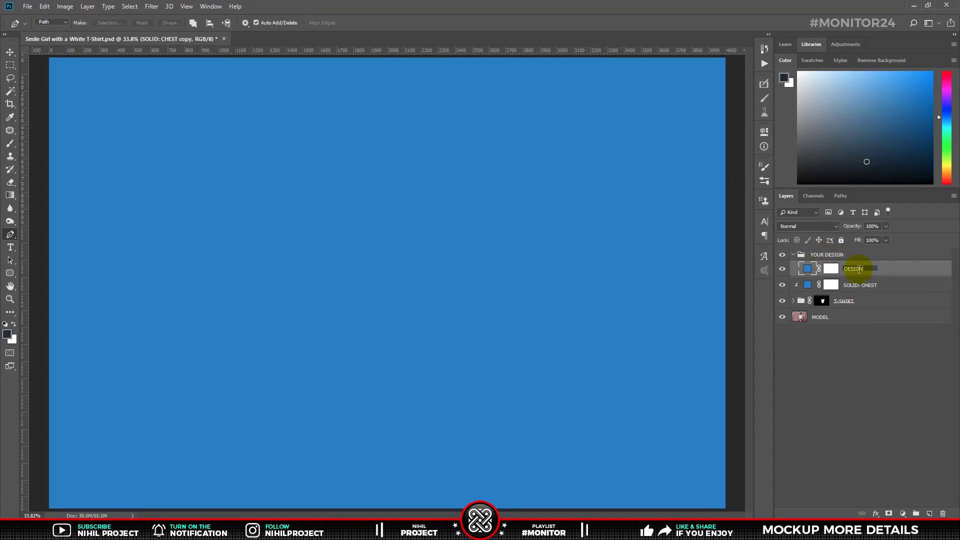
key("Return")
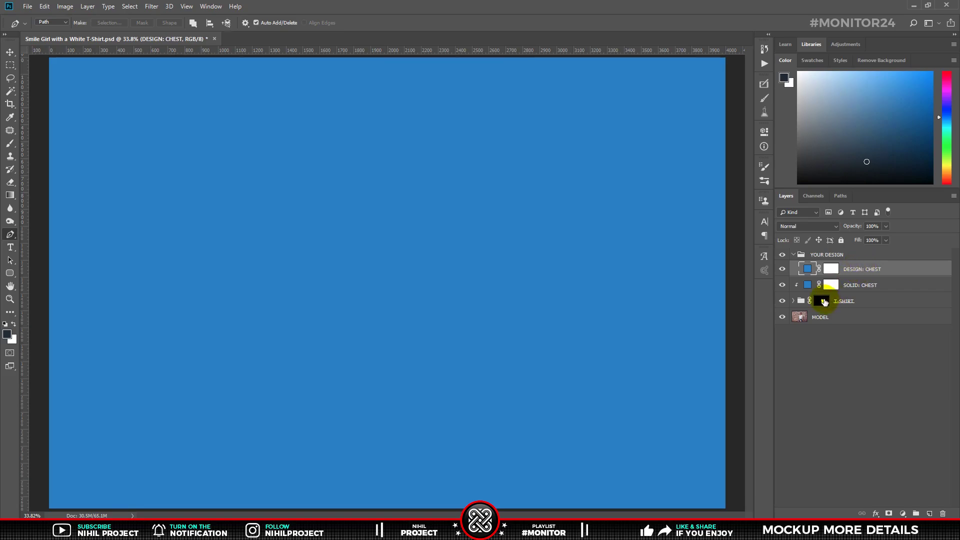
Step: Copy the T-SHIRT mask onto DESIGN: CHEST, replacing its mask, and hide YOUR DESIGN
left_click_drag(823, 301, 835, 273)
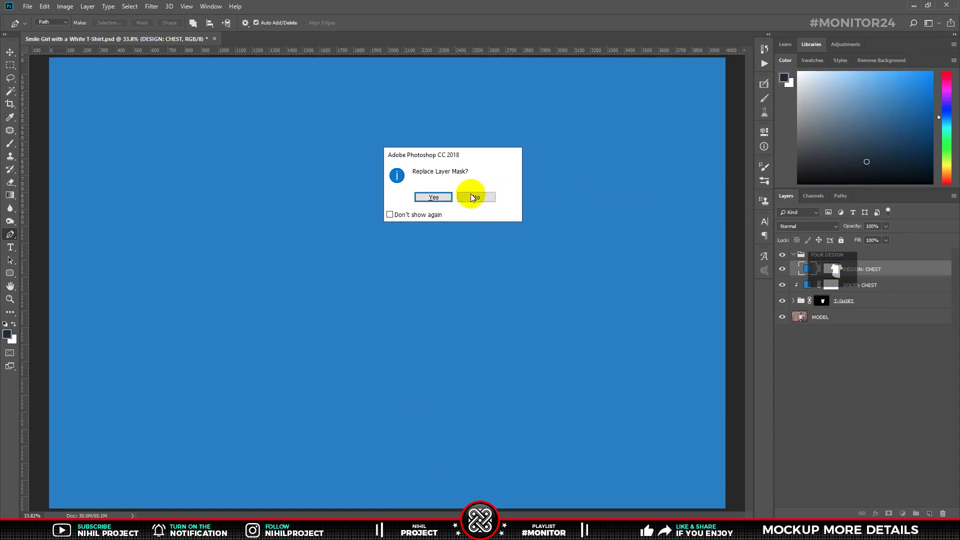
left_click(433, 199)
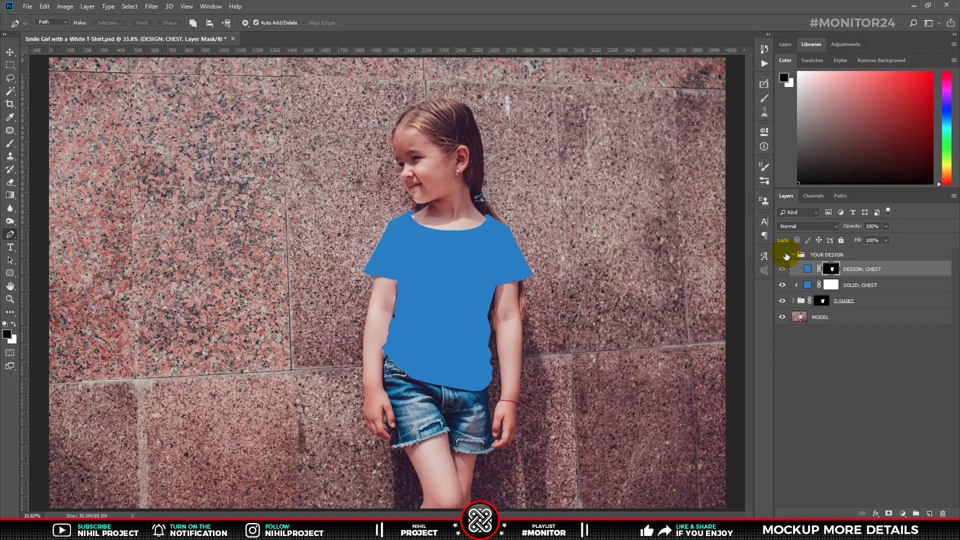
left_click(793, 257)
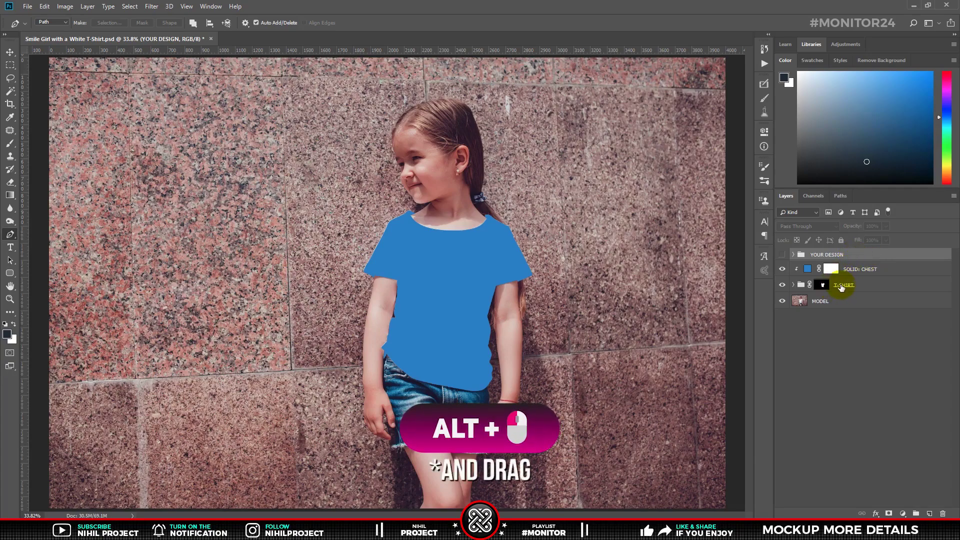
Step: Duplicate the T-SHIRT group to the top, merge it, and name it BRIGHT DETAIL
left_click_drag(843, 286, 855, 254)
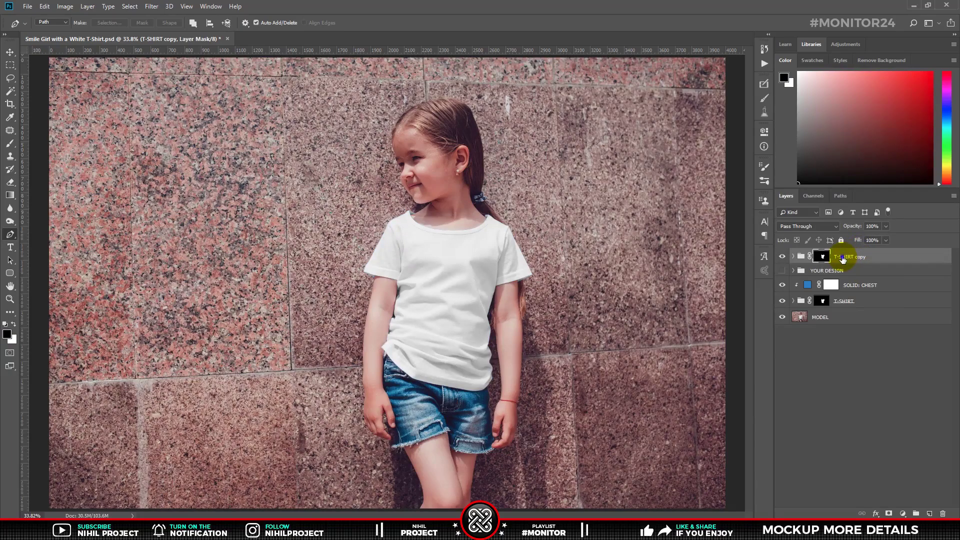
right_click(843, 259)
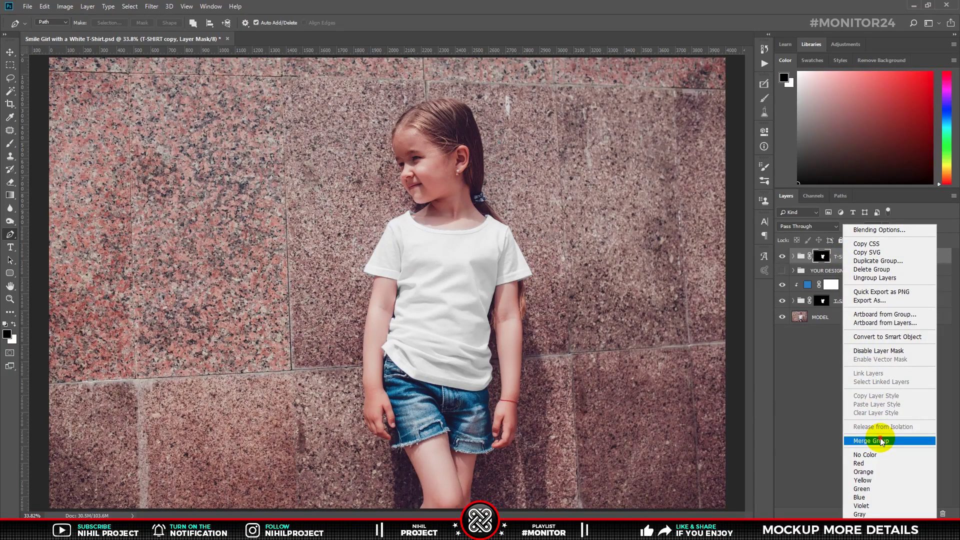
left_click(881, 441)
double_click(856, 257)
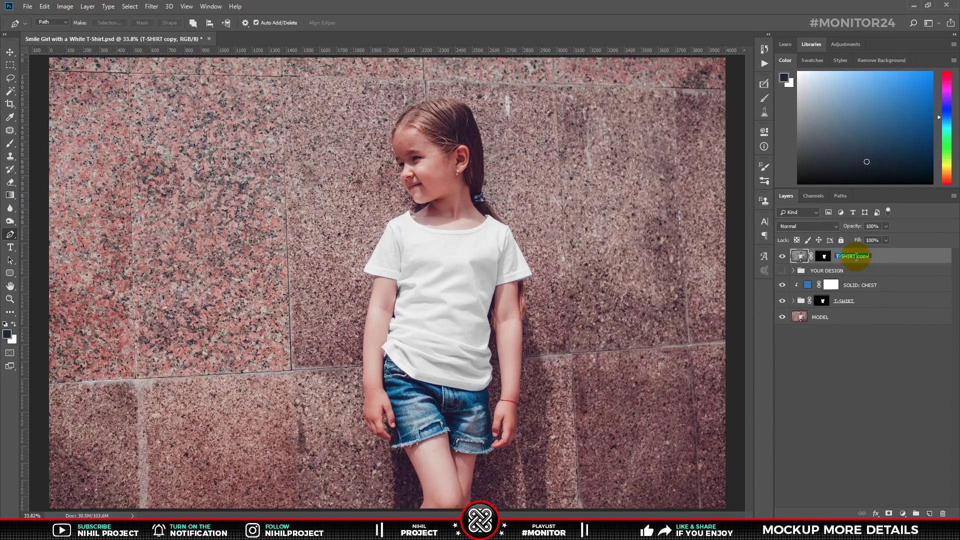
type("BRIGHT DETAIL")
key("Return")
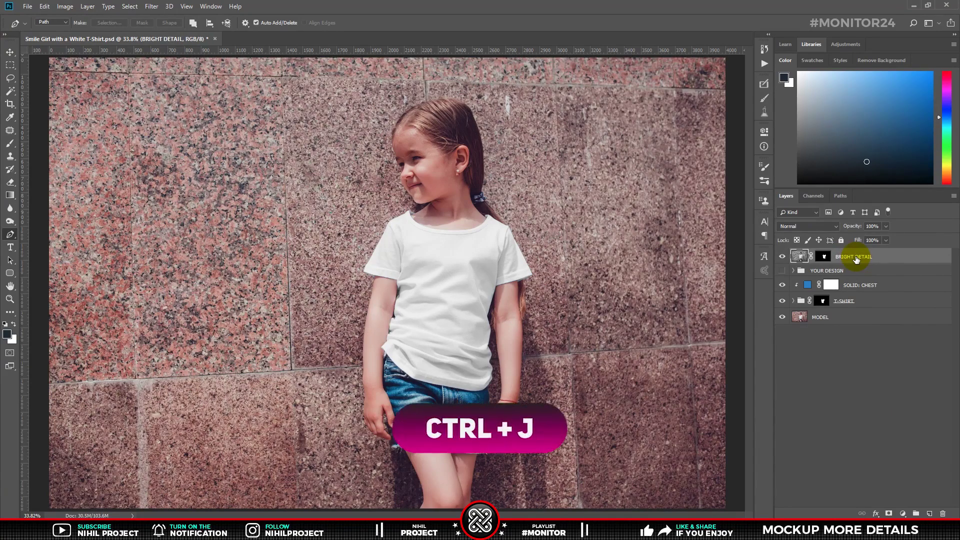
Step: Make three more copies named SHADOW DETAIL, TEXTURE DETAIL and LIGHT DETAIL
key("ctrl+j")
double_click(853, 256)
type("SHADOW")
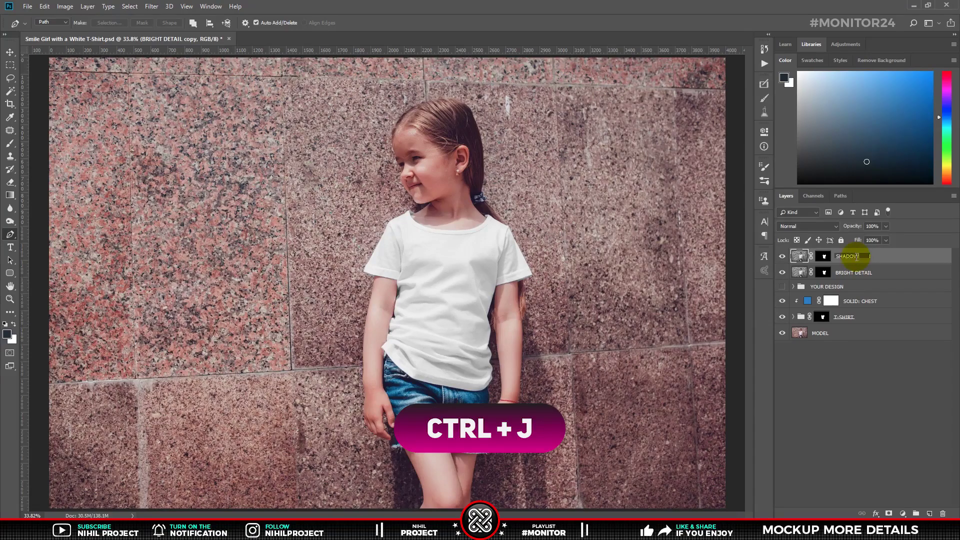
type(" DETAIL")
key("Return")
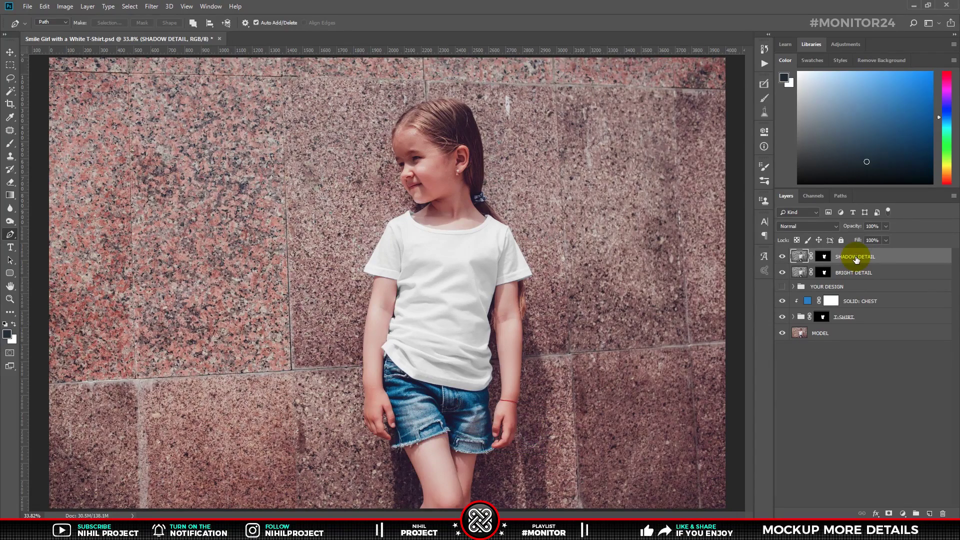
key("ctrl+j")
double_click(855, 257)
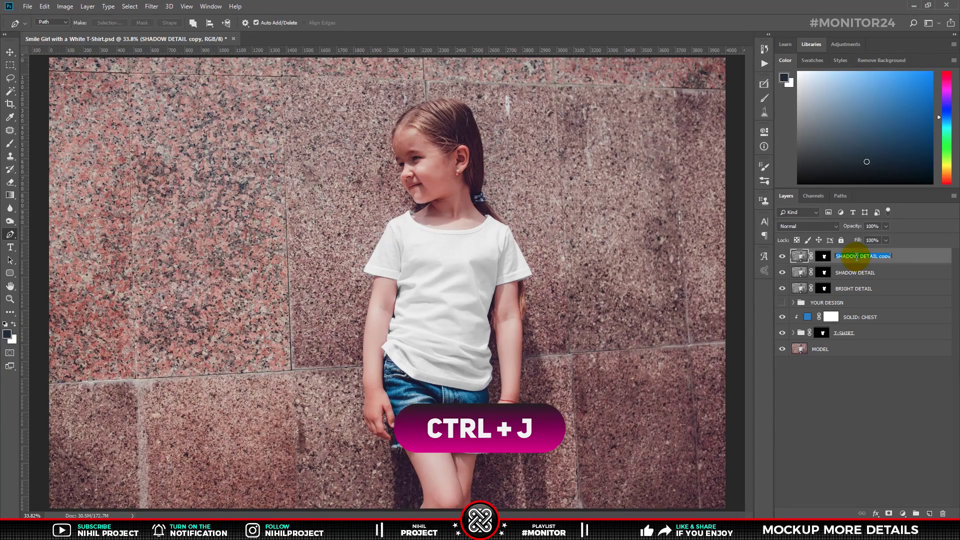
type("TEXTURE DETAIL")
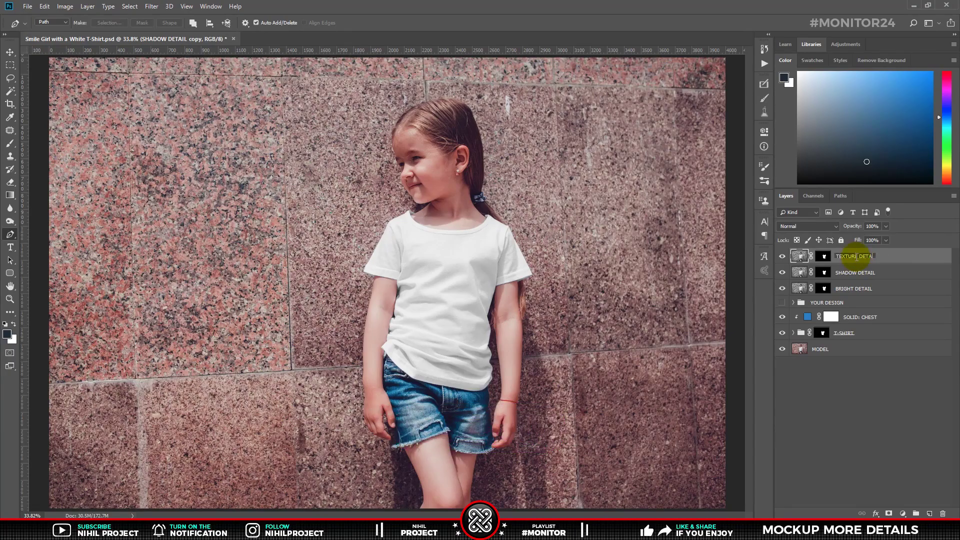
key("Return")
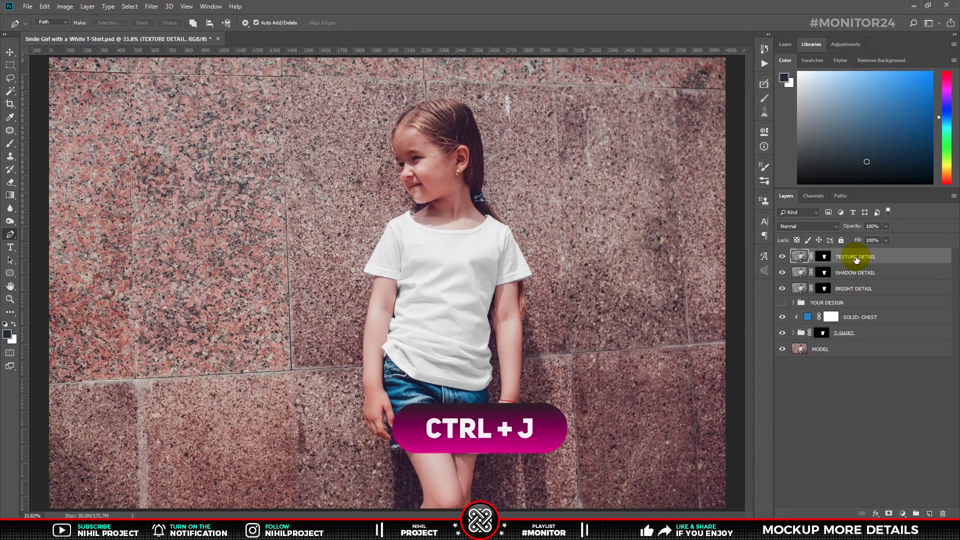
key("ctrl+j")
double_click(856, 257)
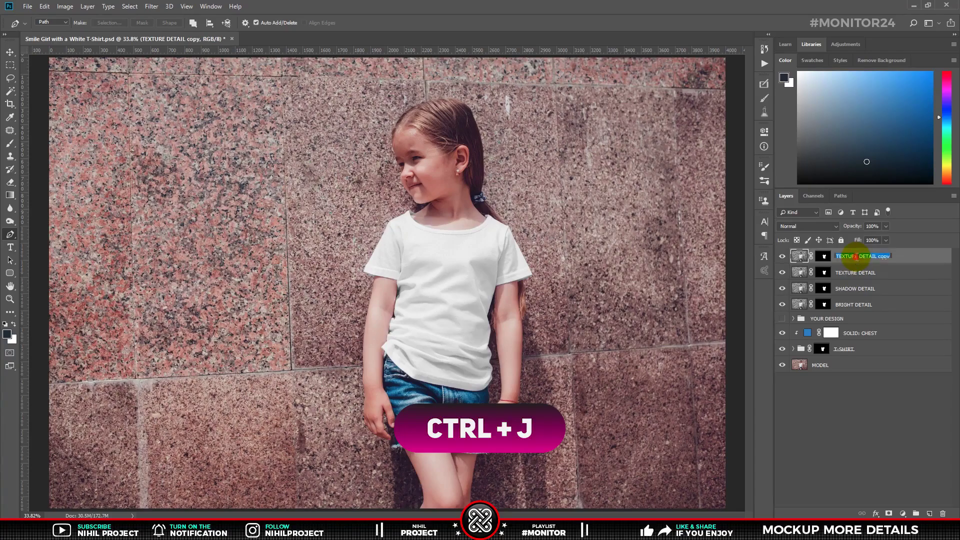
type("LIGHT DETAIL")
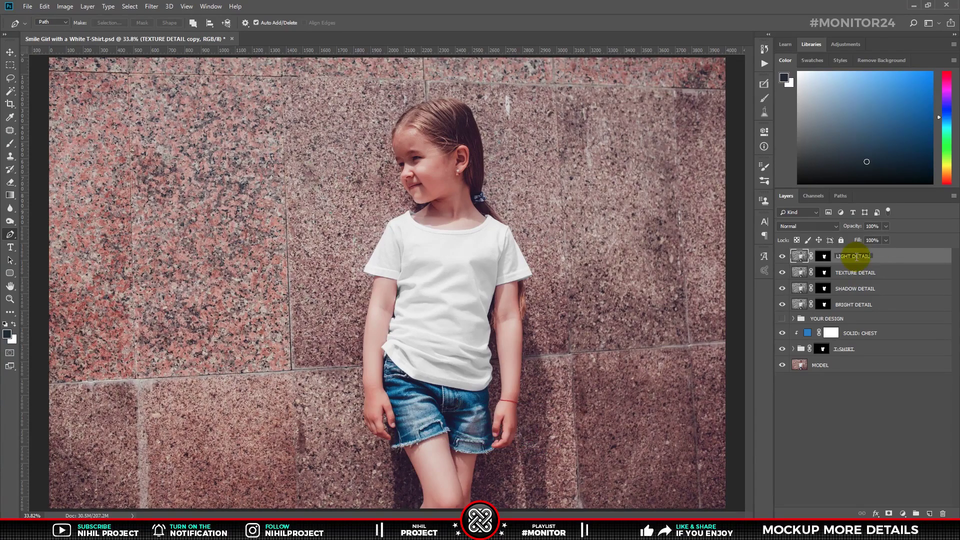
key("Return")
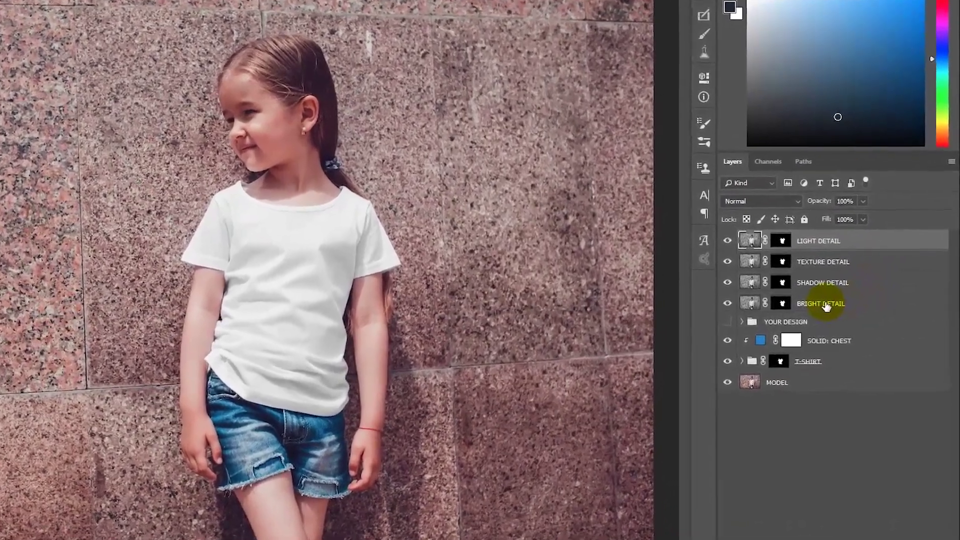
Step: Hide the other detail layers and set BRIGHT DETAIL to Screen blending at 10% fill
left_click(840, 306)
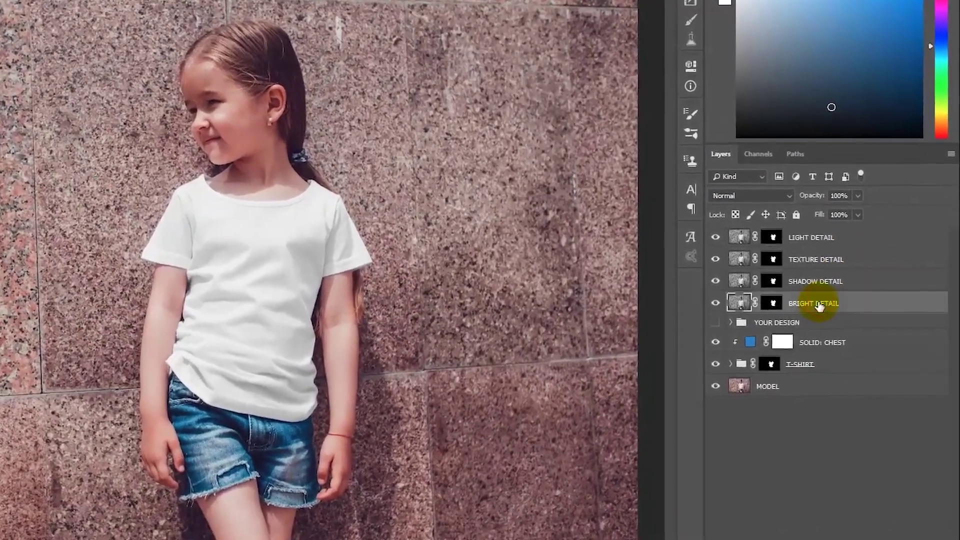
left_click_drag(714, 240, 713, 280)
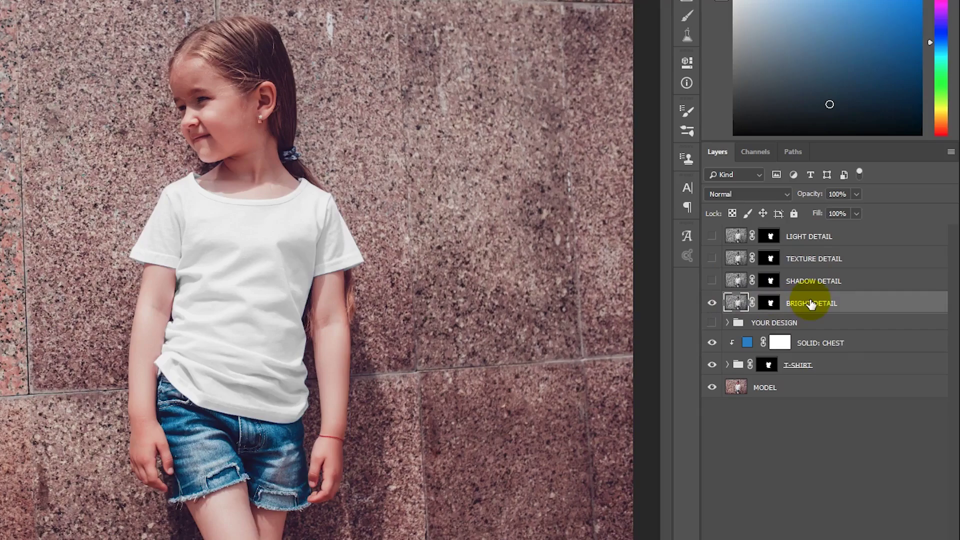
left_click(779, 196)
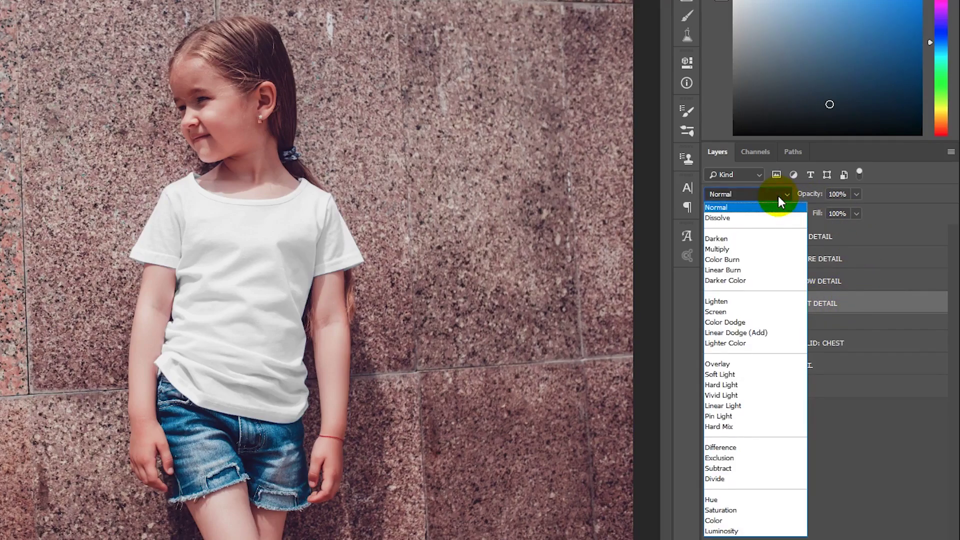
left_click(730, 311)
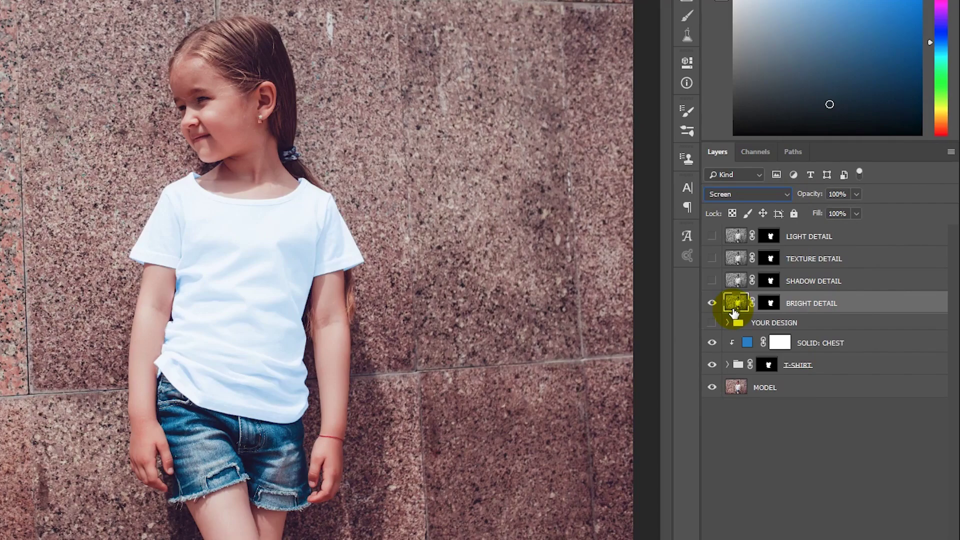
left_click(835, 213)
type("10")
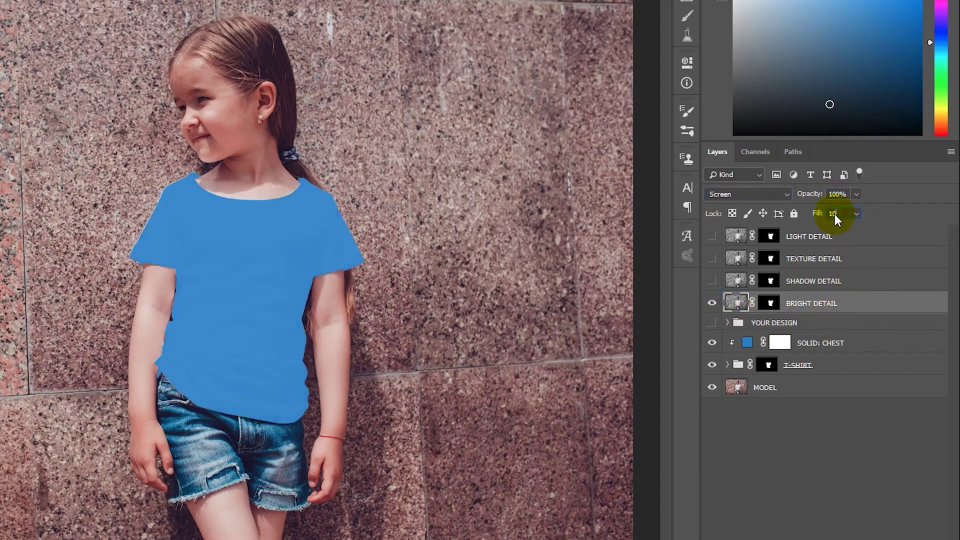
key("Return")
Step: Show SHADOW DETAIL in Multiply mode, then select TEXTURE DETAIL and make it visible
left_click(822, 287)
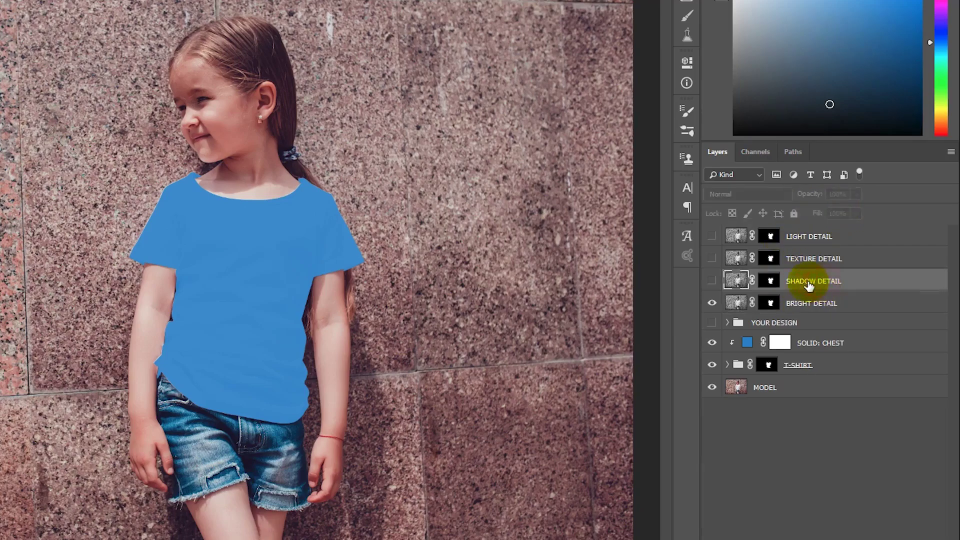
left_click(712, 280)
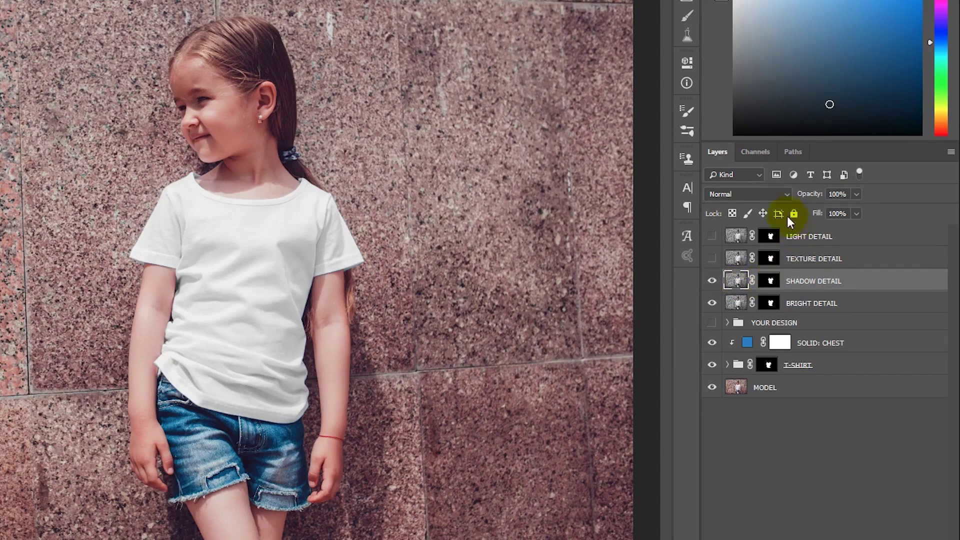
left_click(749, 197)
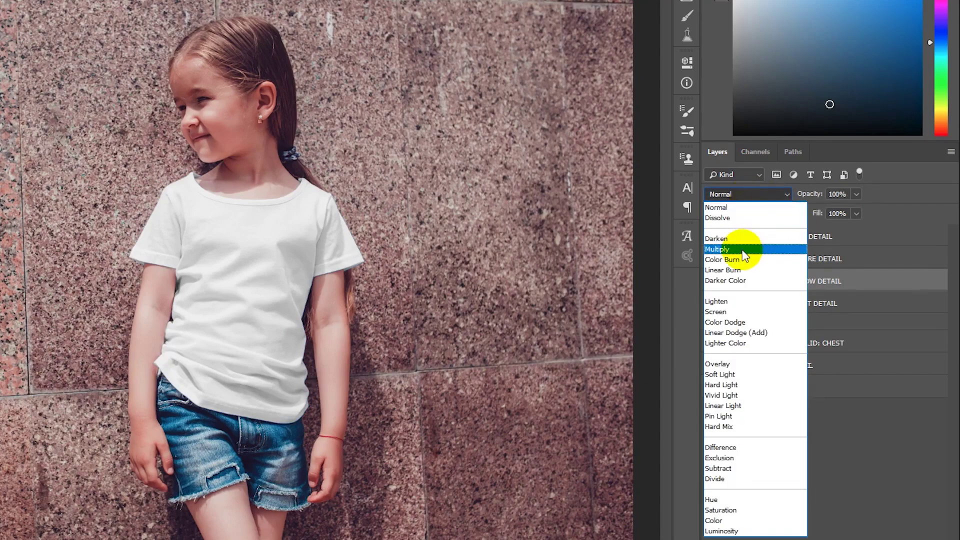
left_click(744, 249)
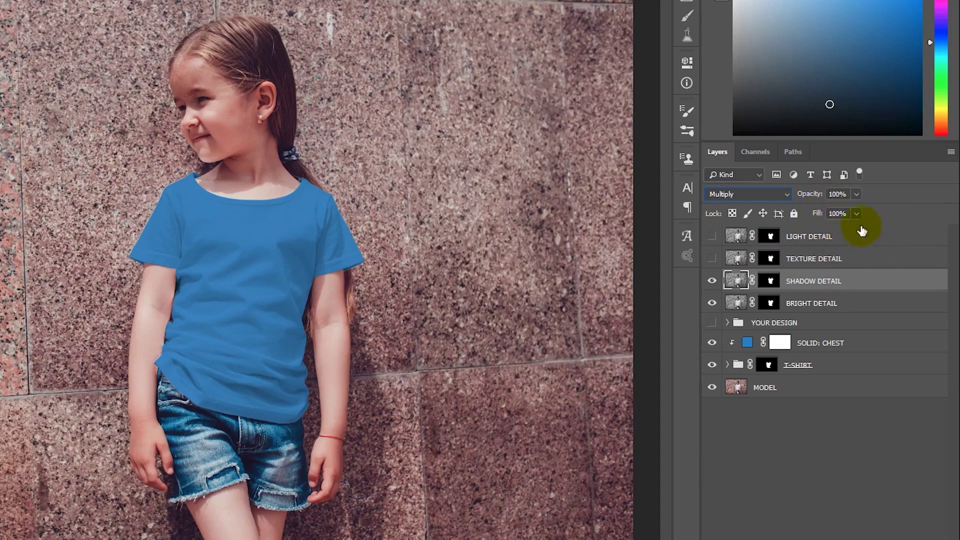
left_click(805, 259)
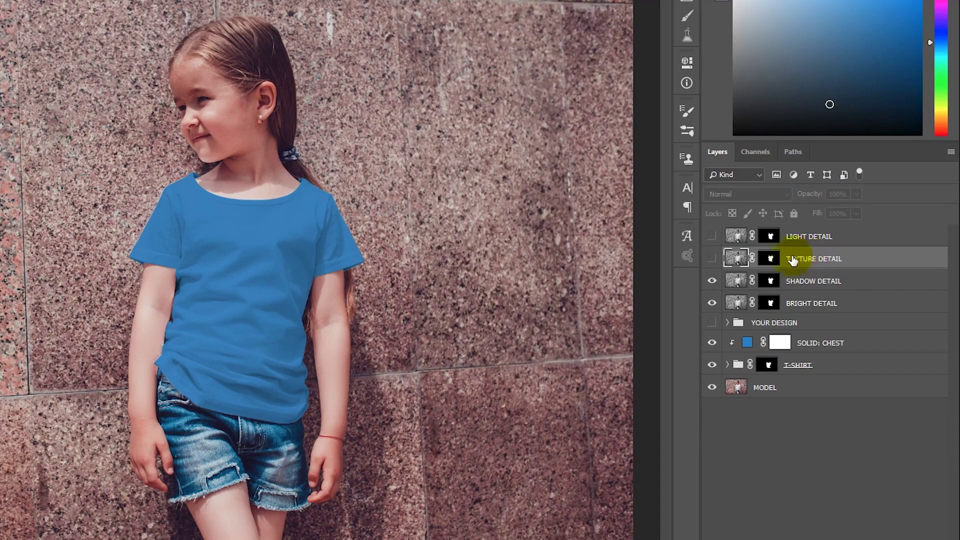
left_click(712, 259)
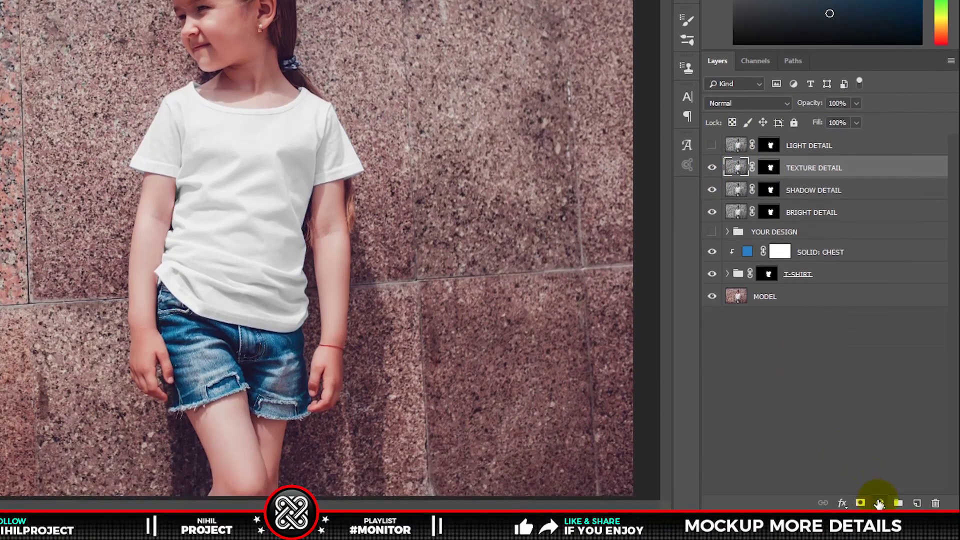
Step: Clip a Levels 1 adjustment to TEXTURE DETAIL with black input 150, comparing it on and off
left_click(879, 503)
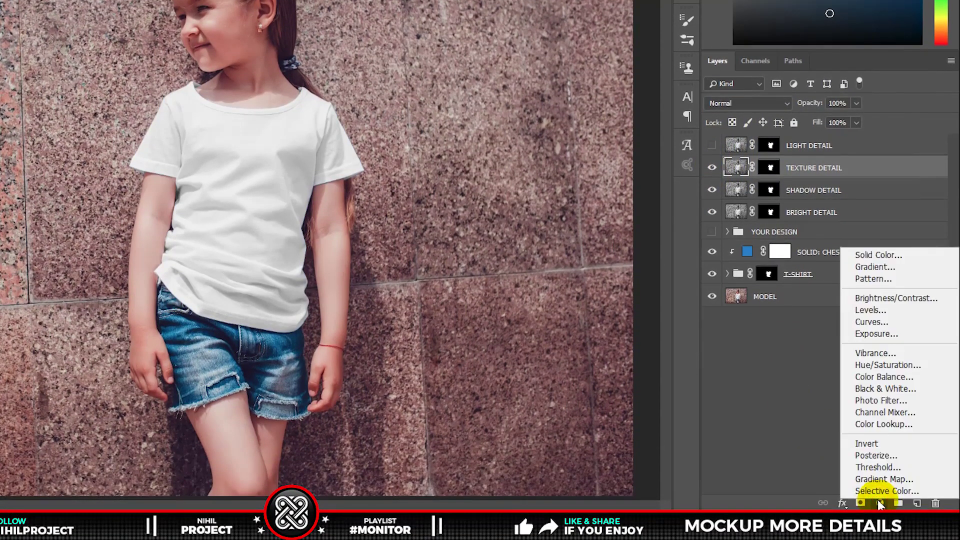
left_click(870, 310)
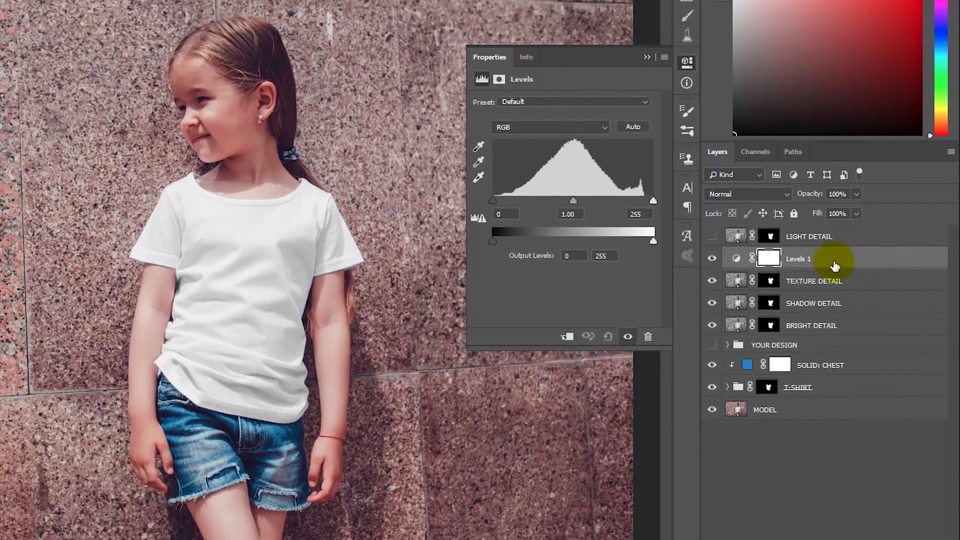
right_click(810, 261)
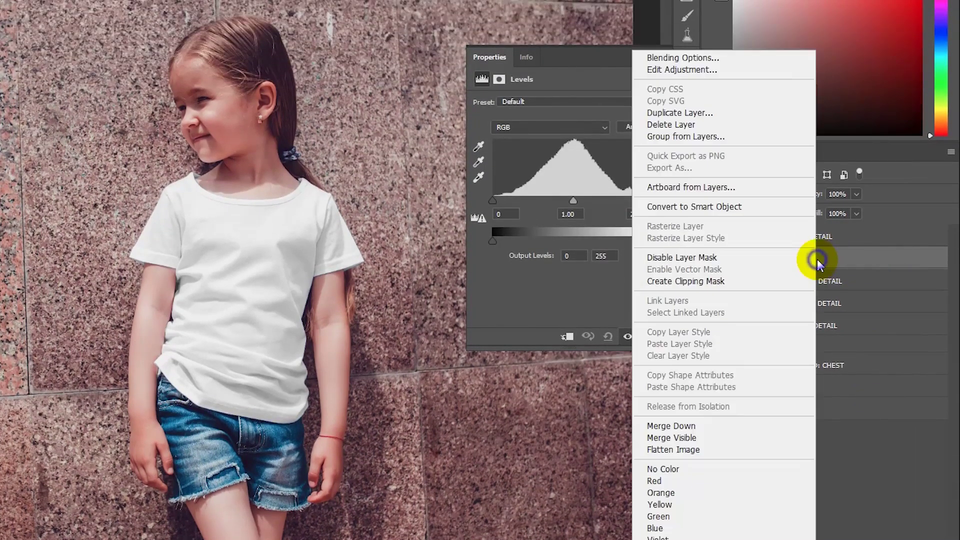
left_click(730, 281)
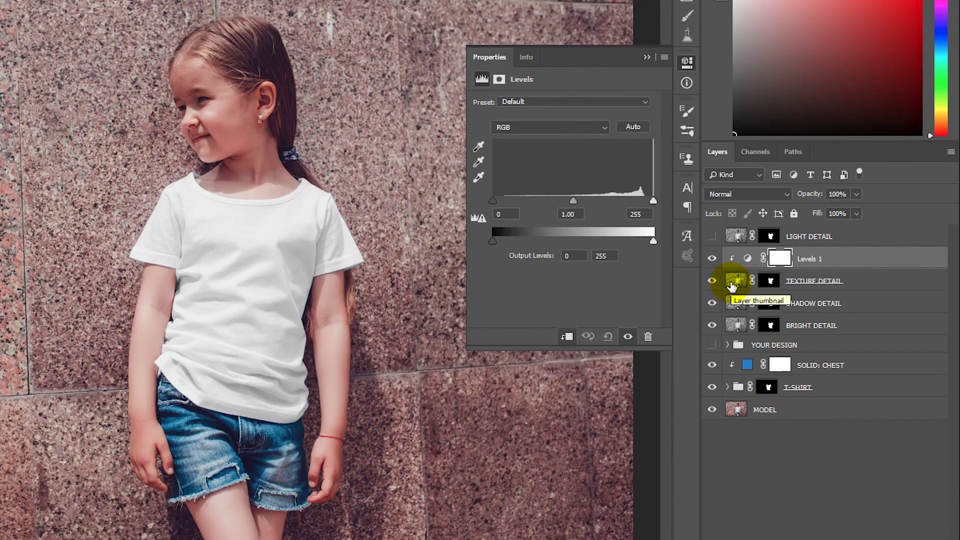
type("150")
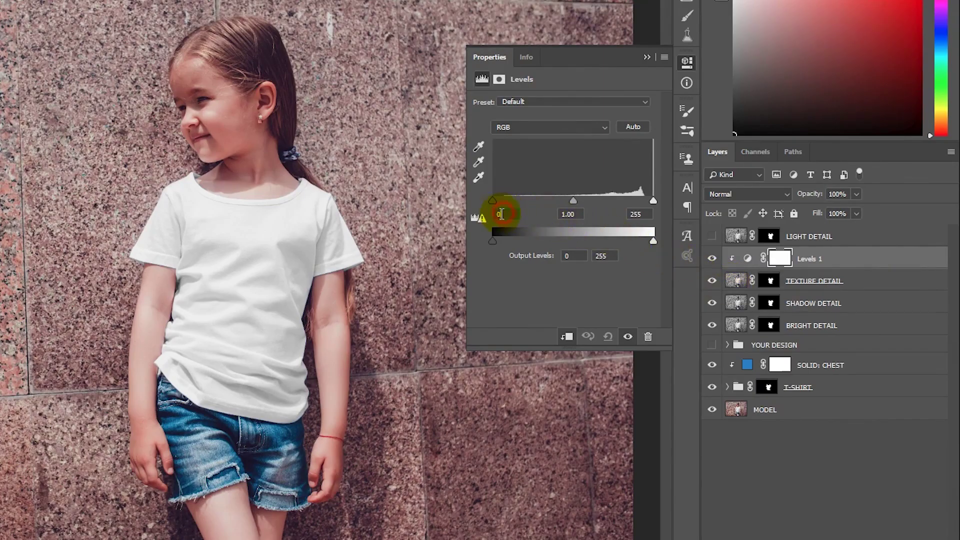
key("Return")
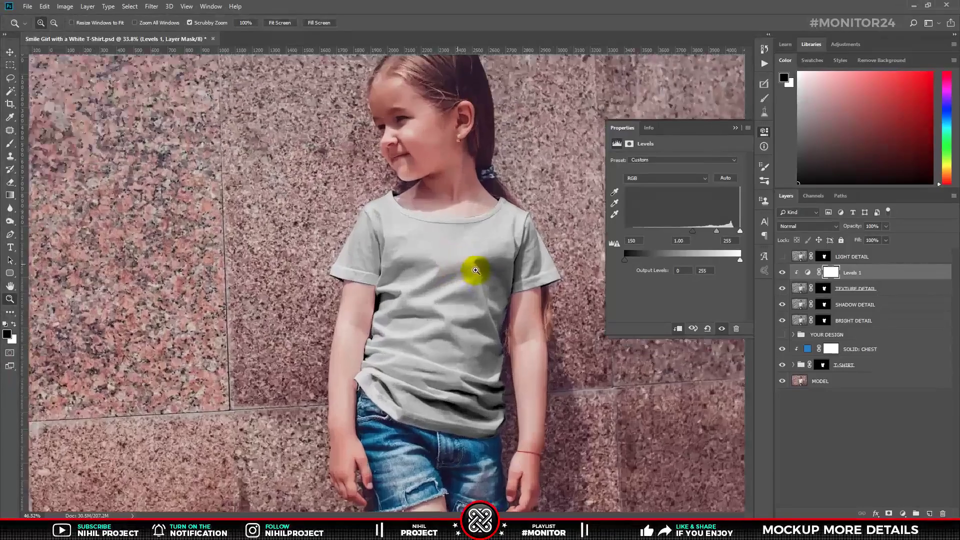
left_click_drag(476, 270, 502, 283)
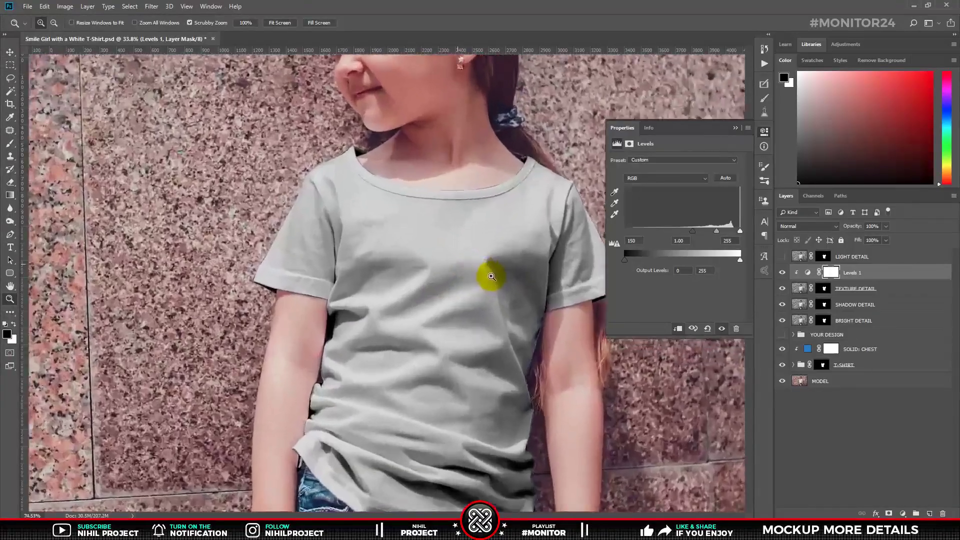
left_click(782, 272)
left_click(783, 273)
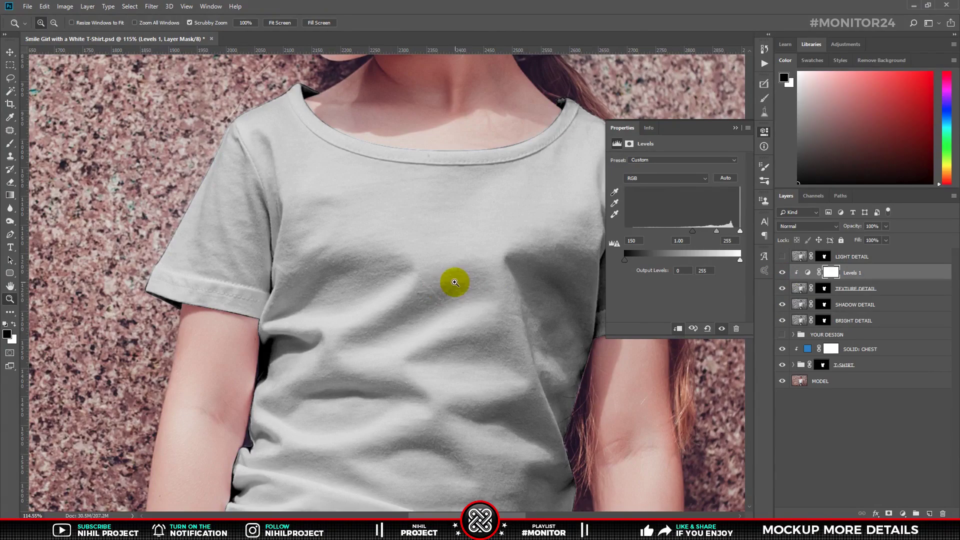
left_click(736, 128)
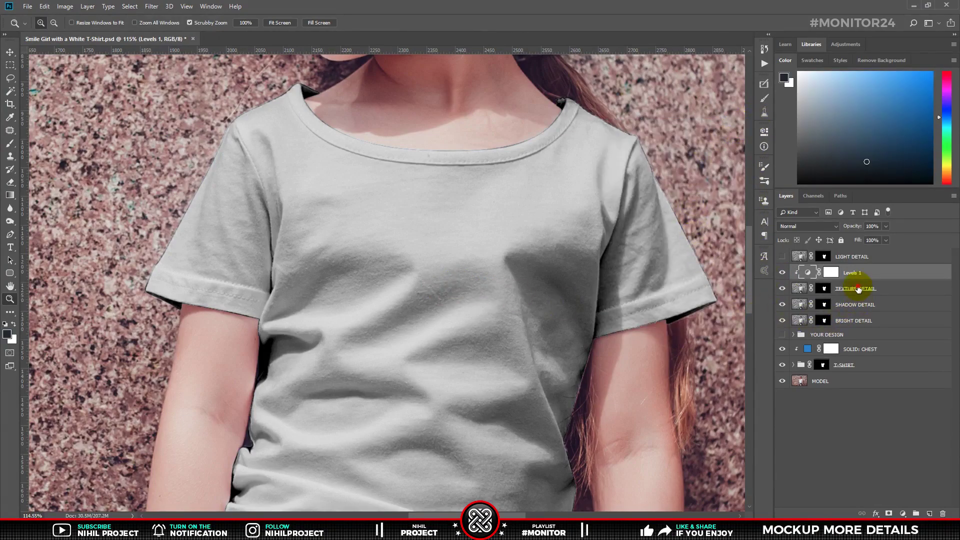
Step: Set TEXTURE DETAIL to Overlay blend mode with 50% fill
left_click(856, 289)
left_click(819, 230)
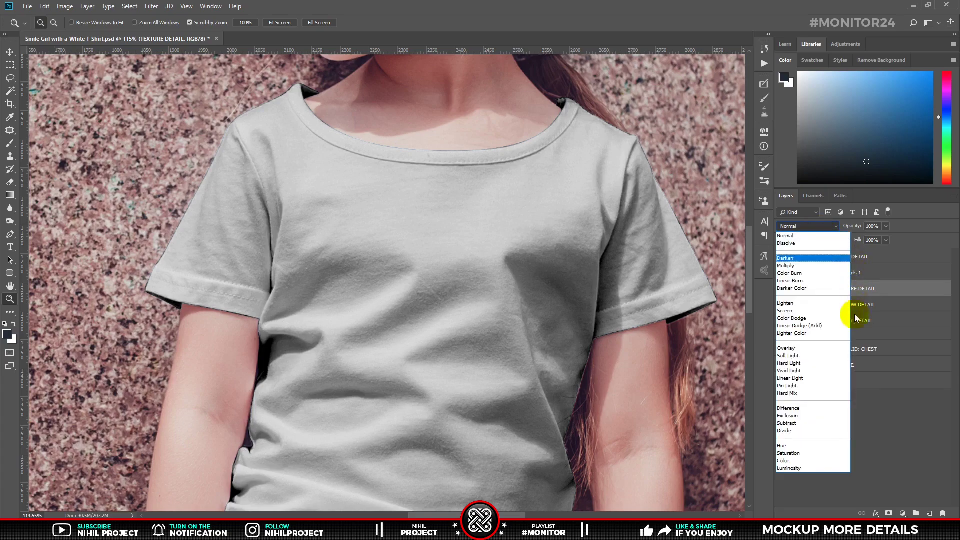
left_click(798, 348)
left_click(872, 226)
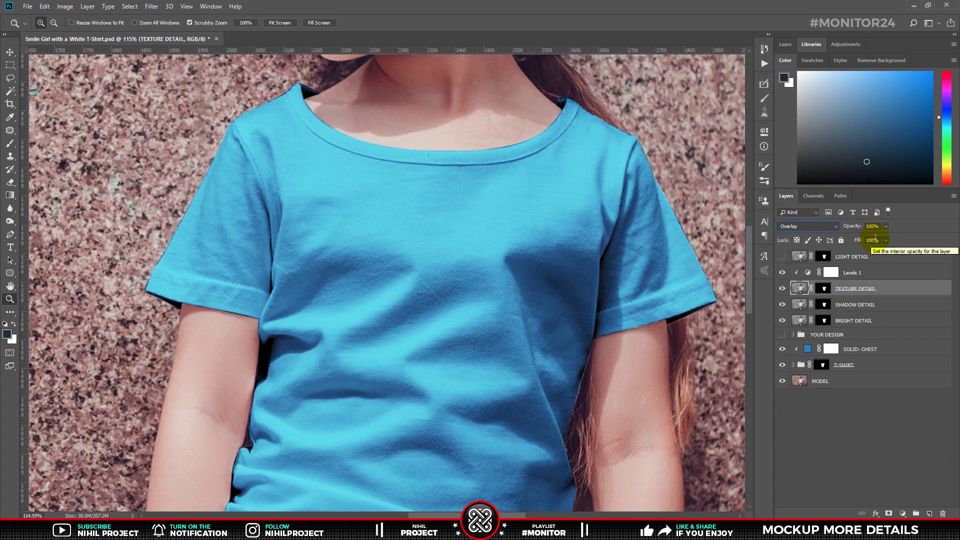
left_click(878, 239)
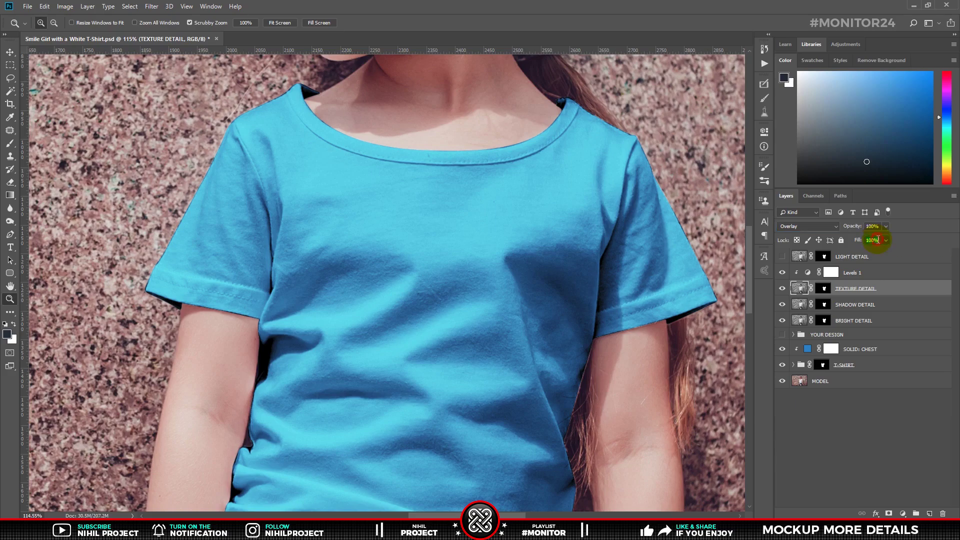
type("50")
key("Return")
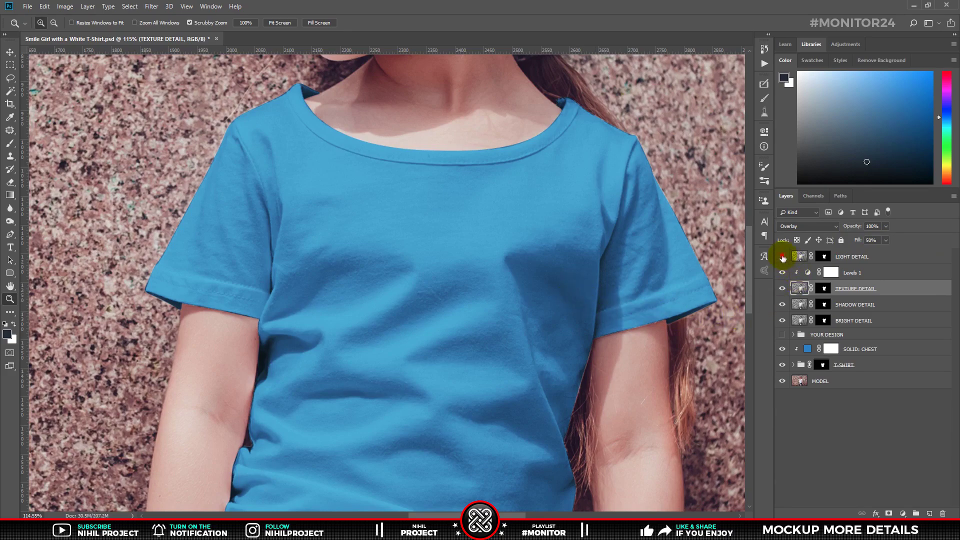
Step: Show LIGHT DETAIL and add a Curves adjustment clipped to it
left_click(782, 257)
left_click(860, 257)
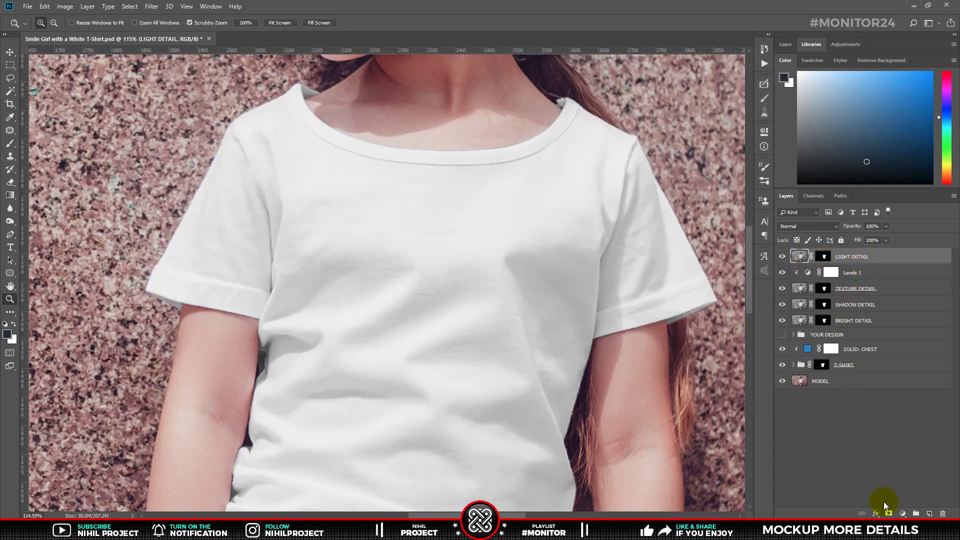
left_click(903, 513)
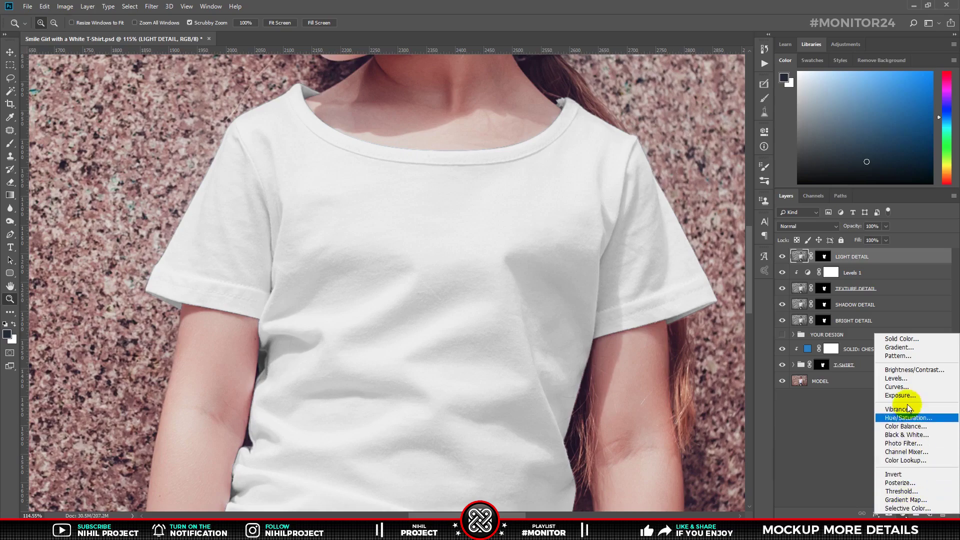
left_click(900, 387)
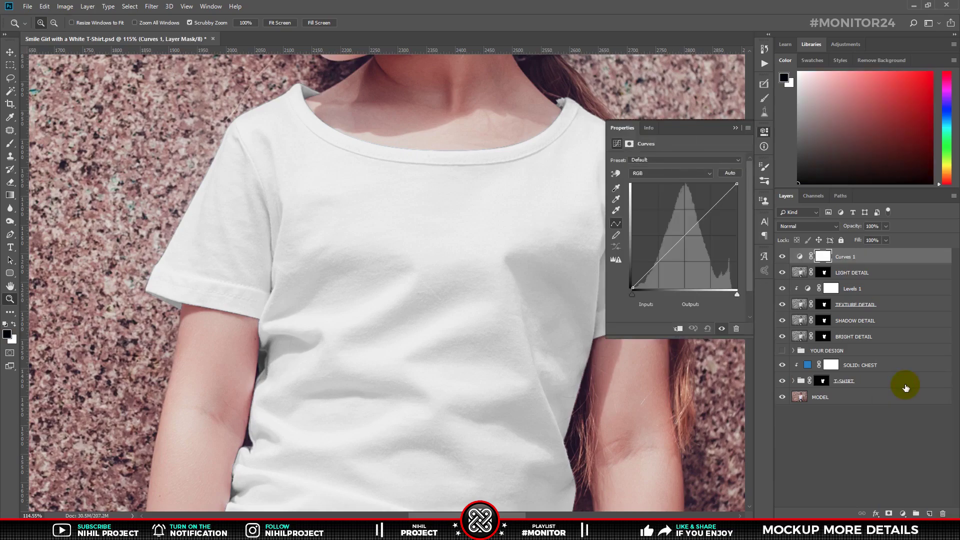
right_click(868, 257)
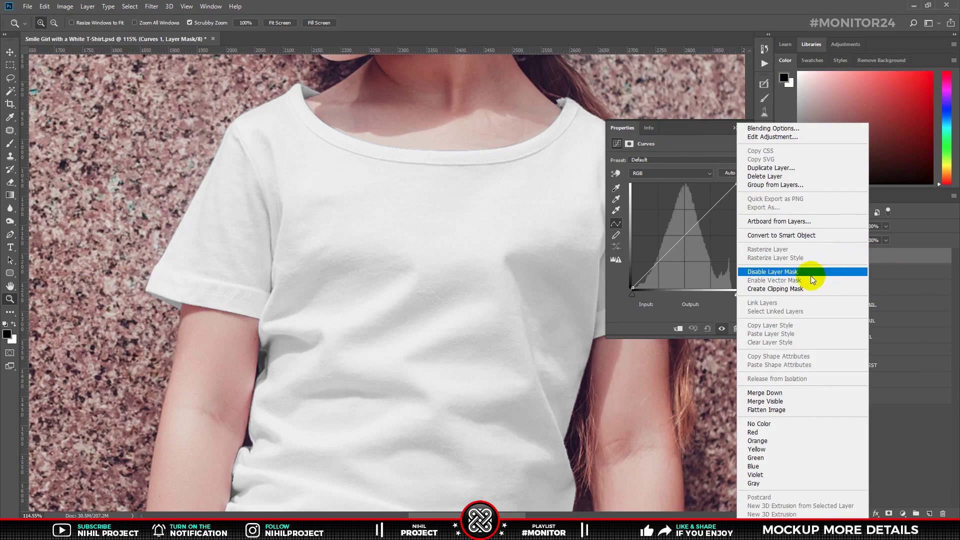
left_click(775, 288)
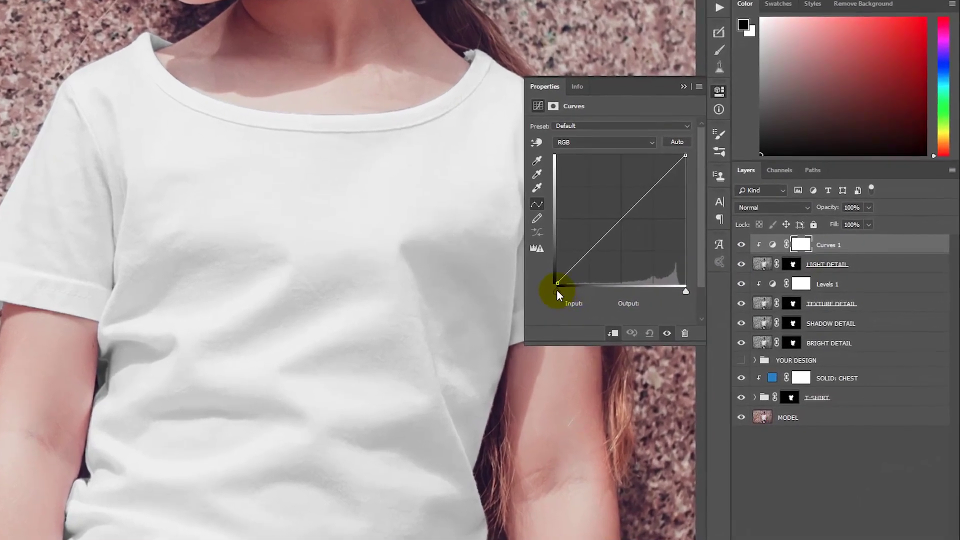
Step: Steepen the curve: black point input 169, a mid-curve control point, white point input 240
left_click(631, 289)
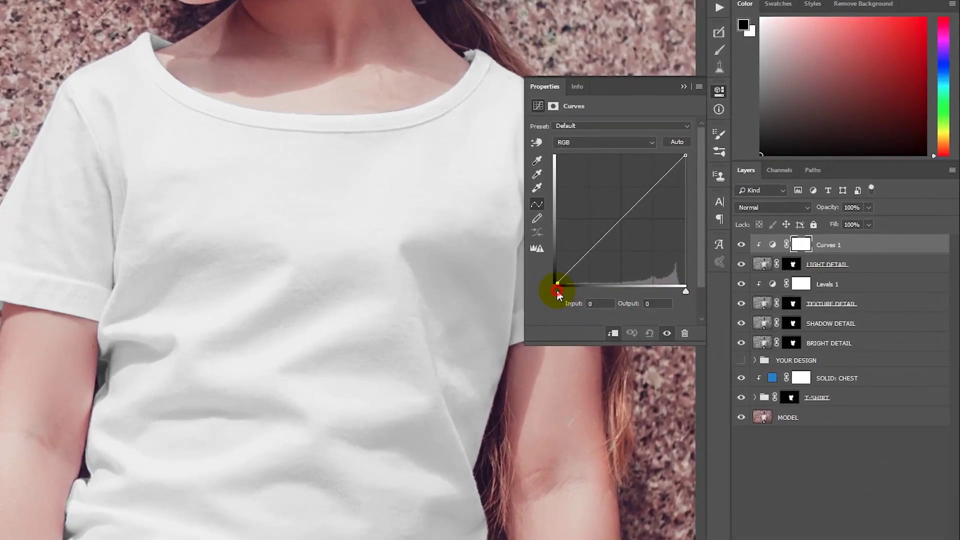
left_click(589, 303)
type("169")
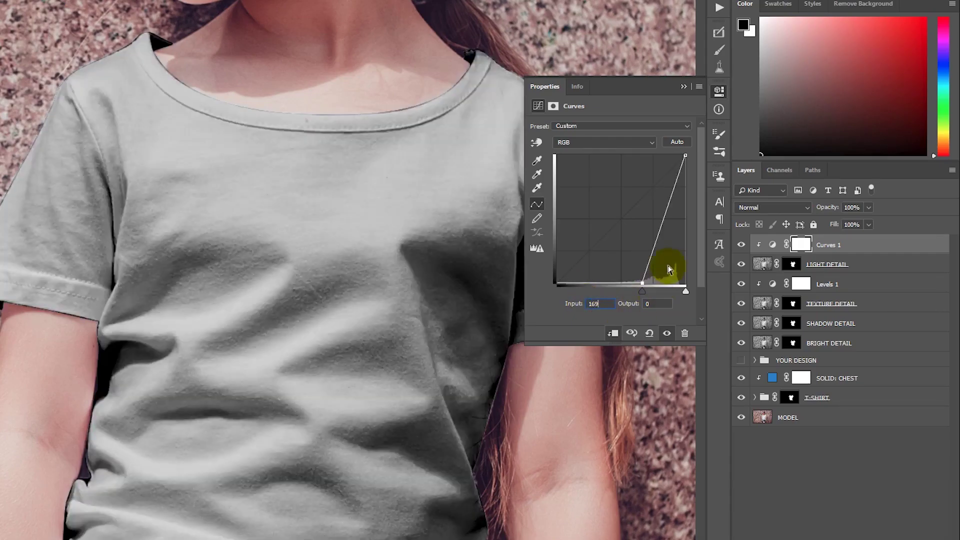
left_click(657, 241)
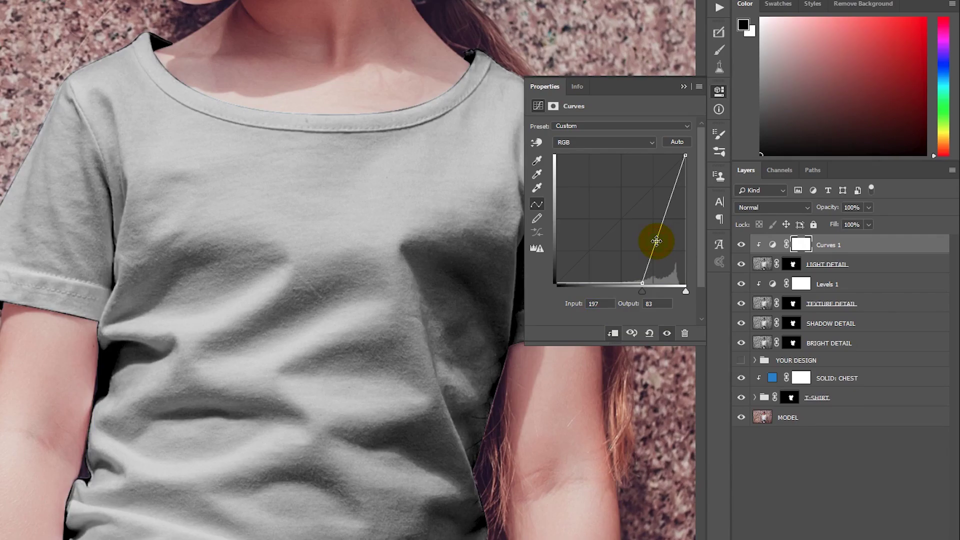
left_click(595, 304)
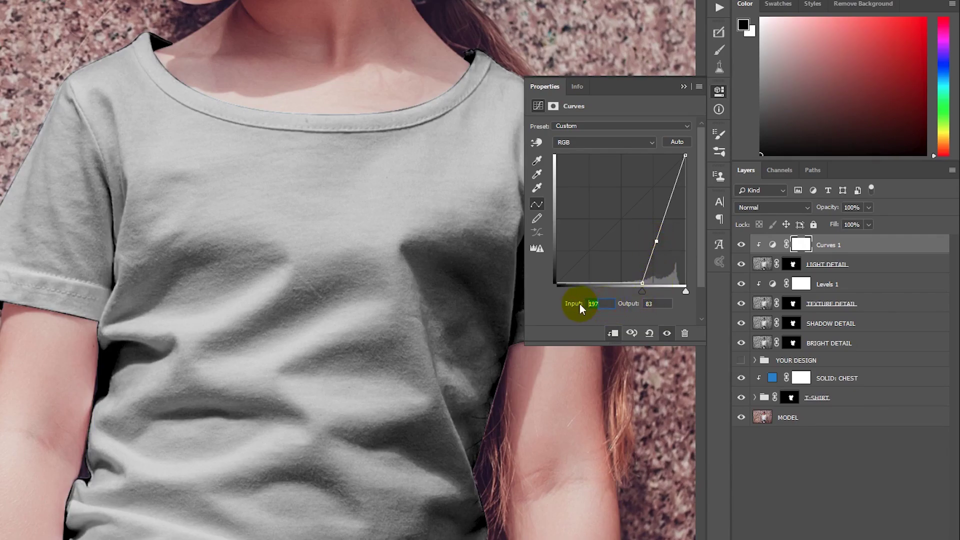
type("200")
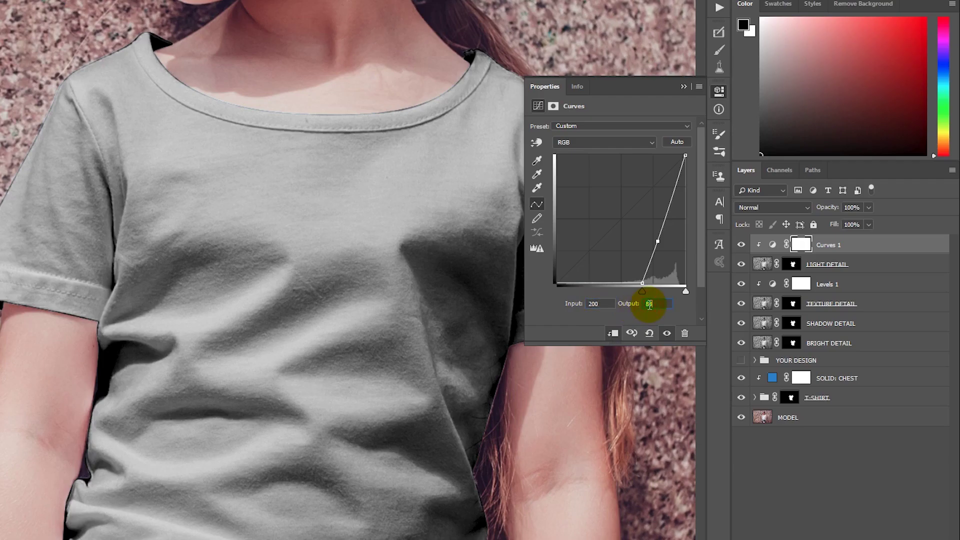
type("69")
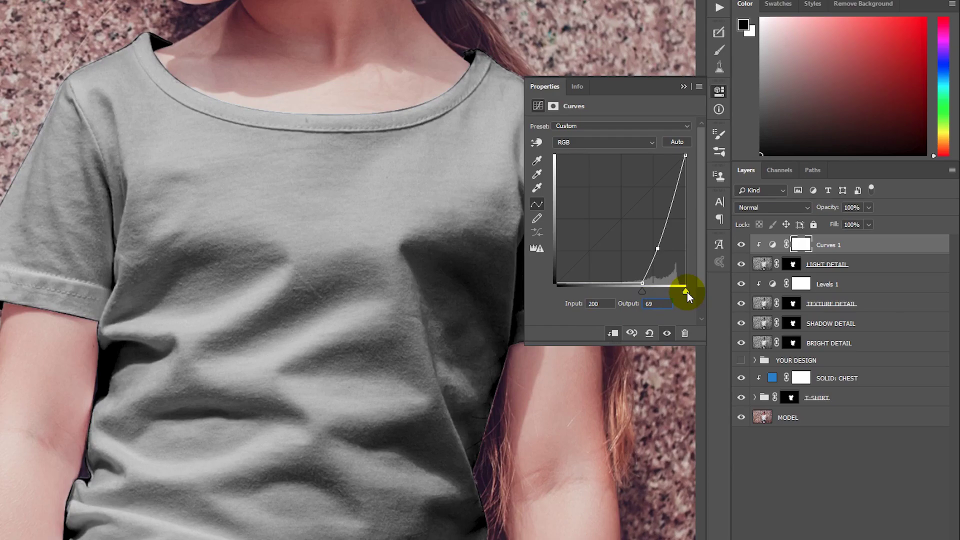
left_click(686, 291)
left_click_drag(685, 292, 683, 292)
left_click(600, 303)
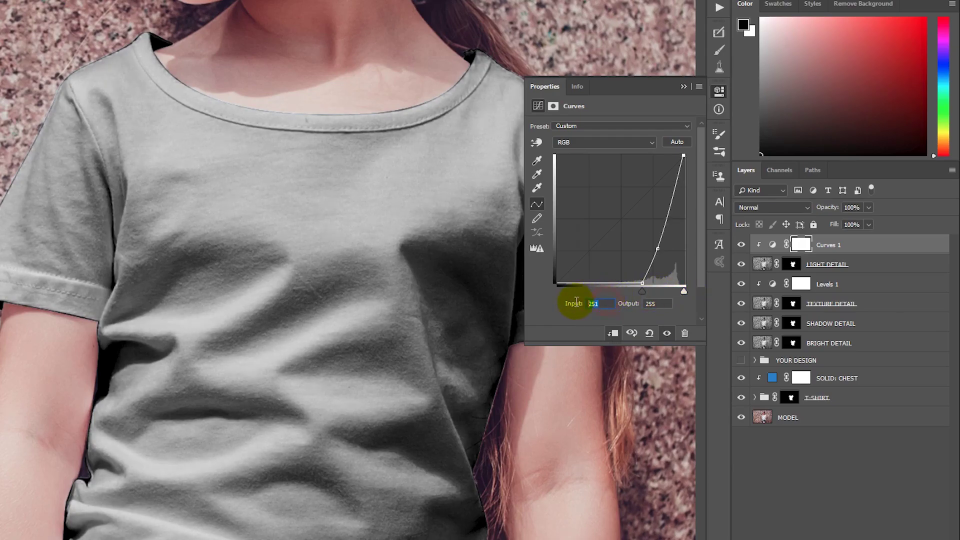
type("240")
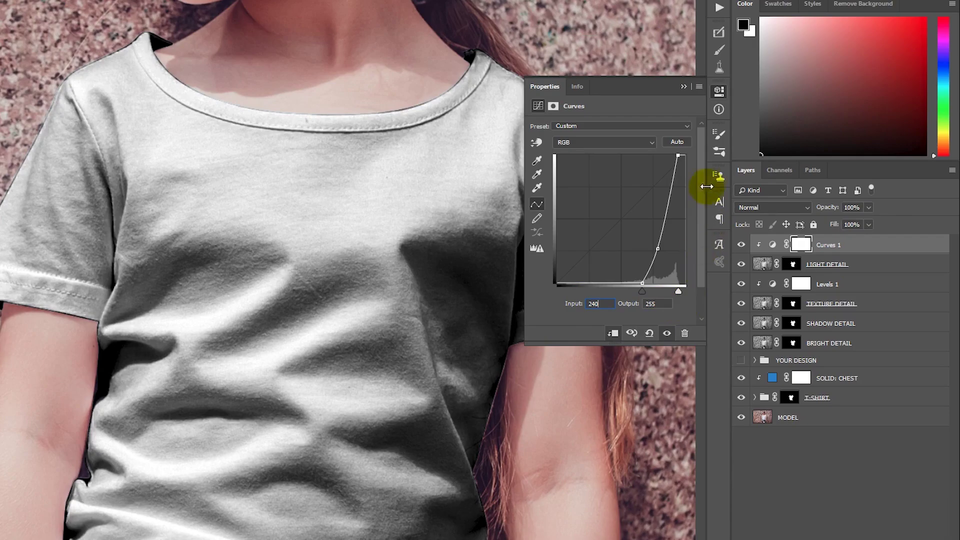
left_click(683, 89)
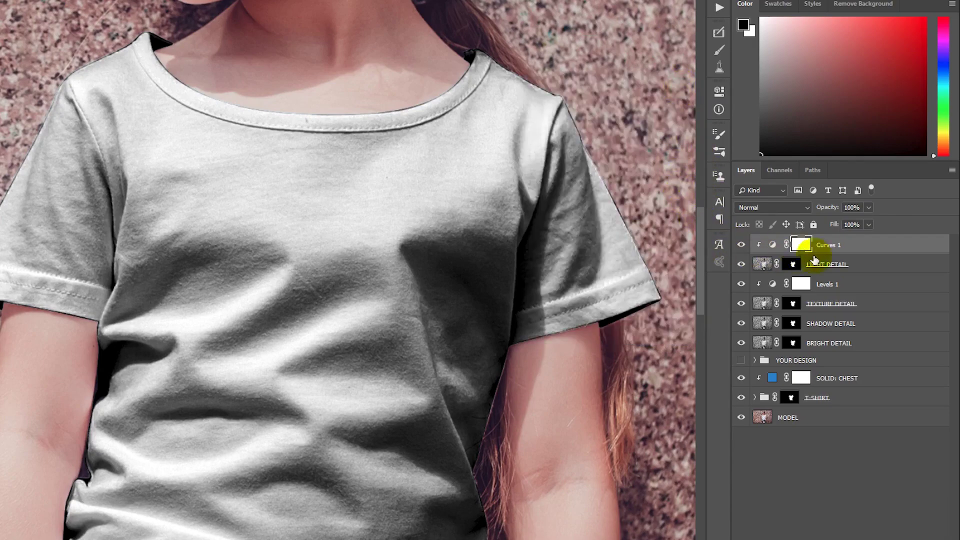
Step: Set LIGHT DETAIL to Screen blend mode with 7% fill
left_click(844, 265)
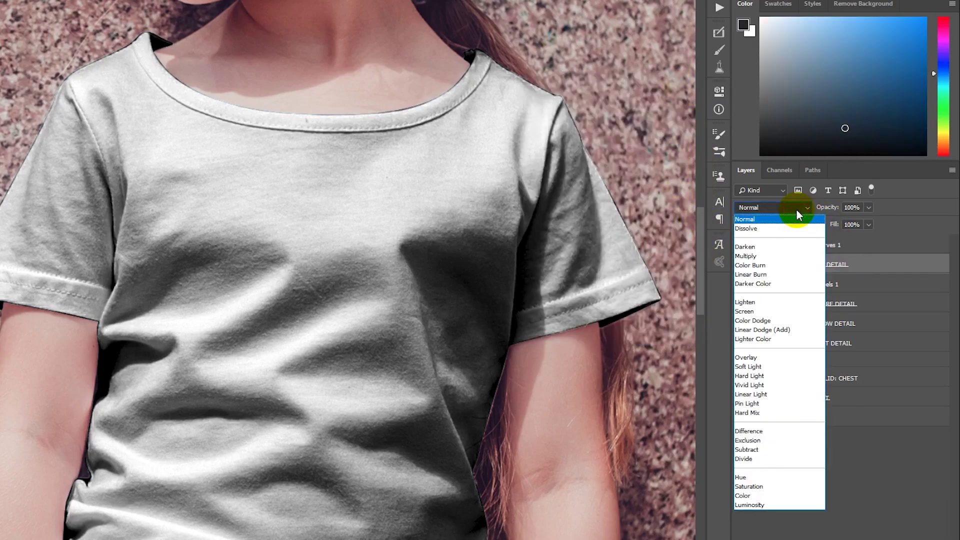
left_click(753, 312)
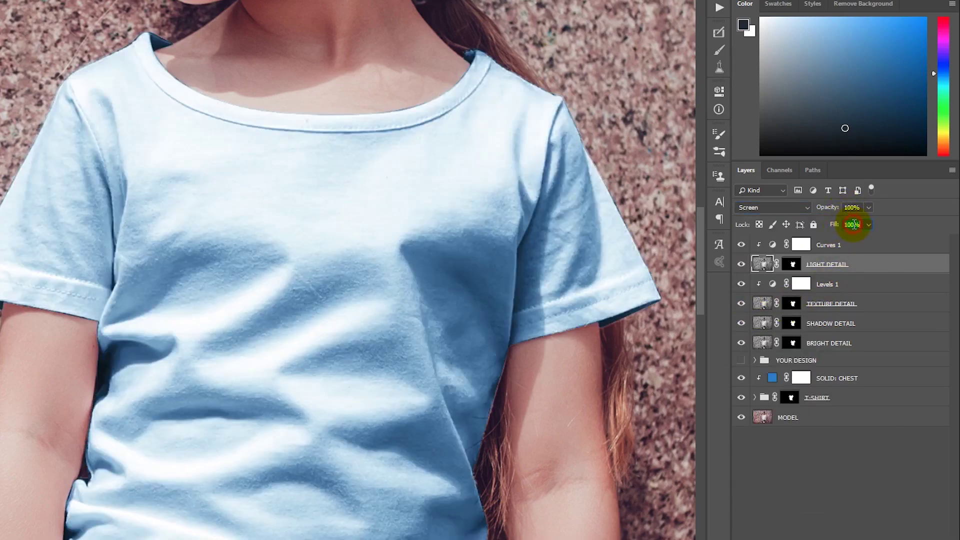
type("7")
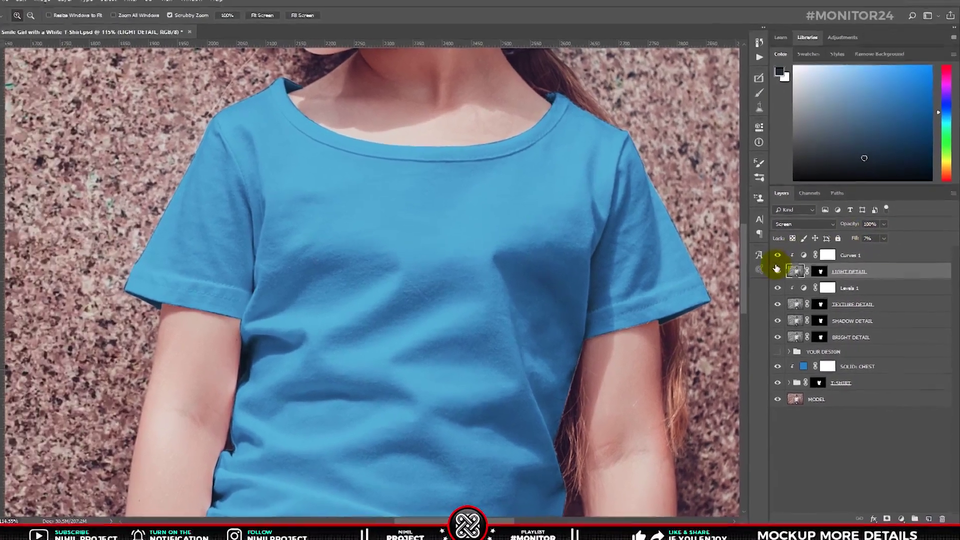
Step: Compare the shirt without LIGHT DETAIL, zoom out, and select Curves 1 through BRIGHT DETAIL
left_click(783, 273)
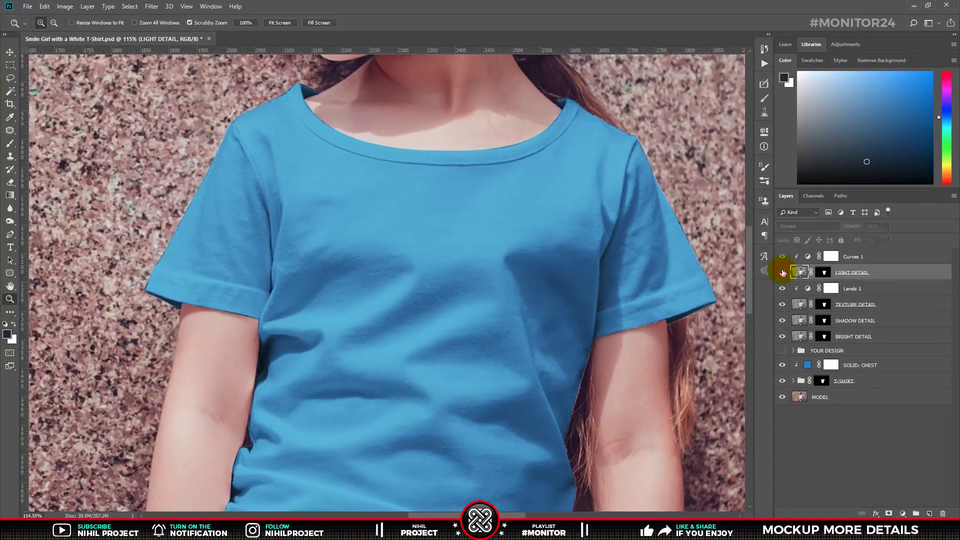
left_click_drag(610, 193, 574, 240)
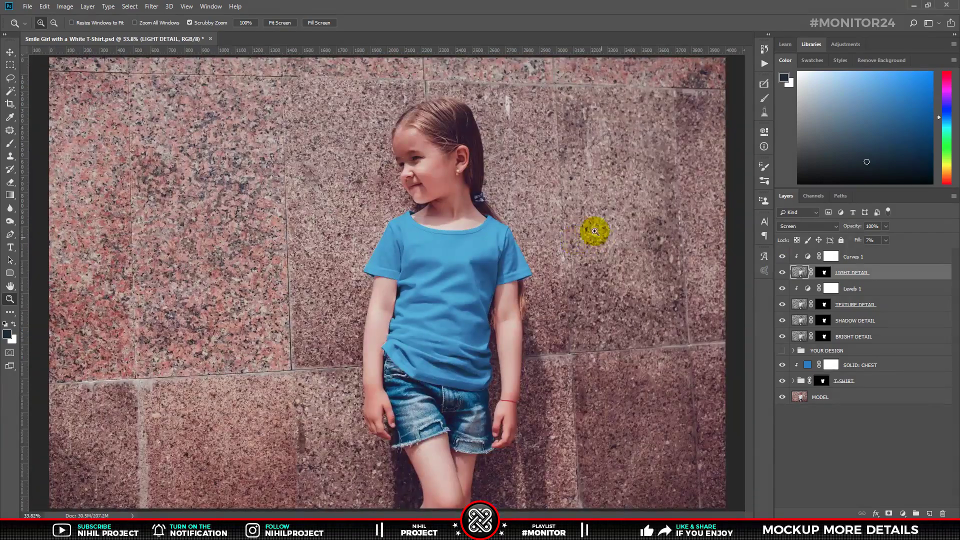
left_click(865, 257)
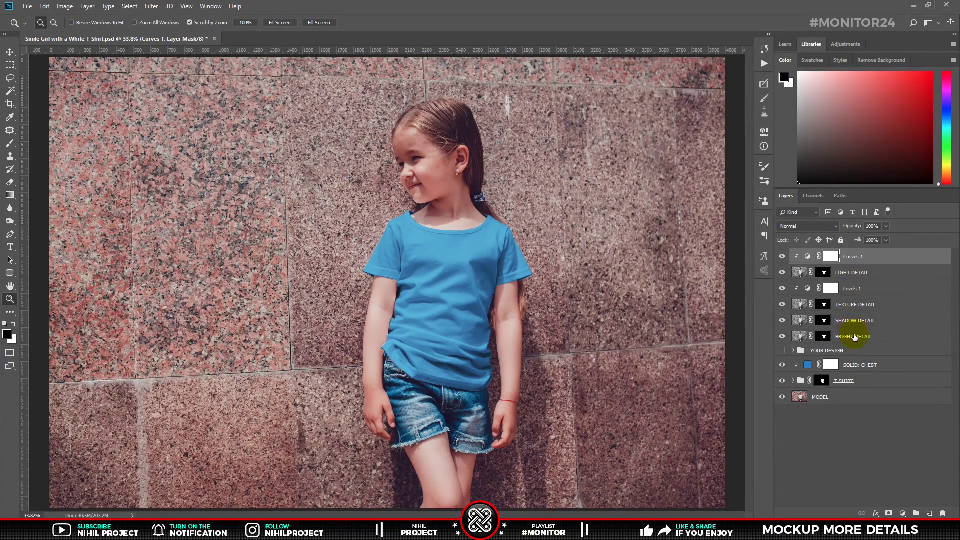
left_click(854, 338, "shift")
Step: Group the selected detail layers and name the group THE DETAILS
key("ctrl+g")
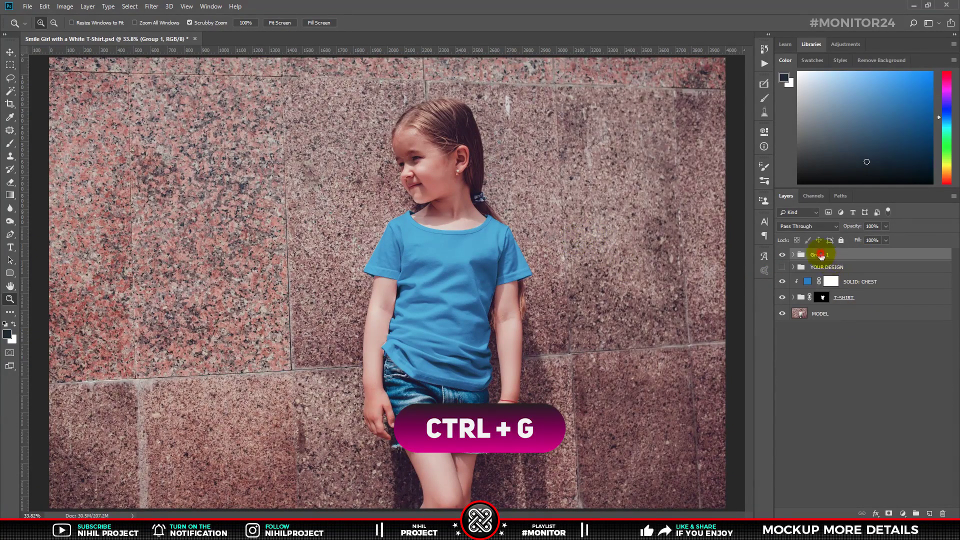
double_click(820, 255)
type("THE DET")
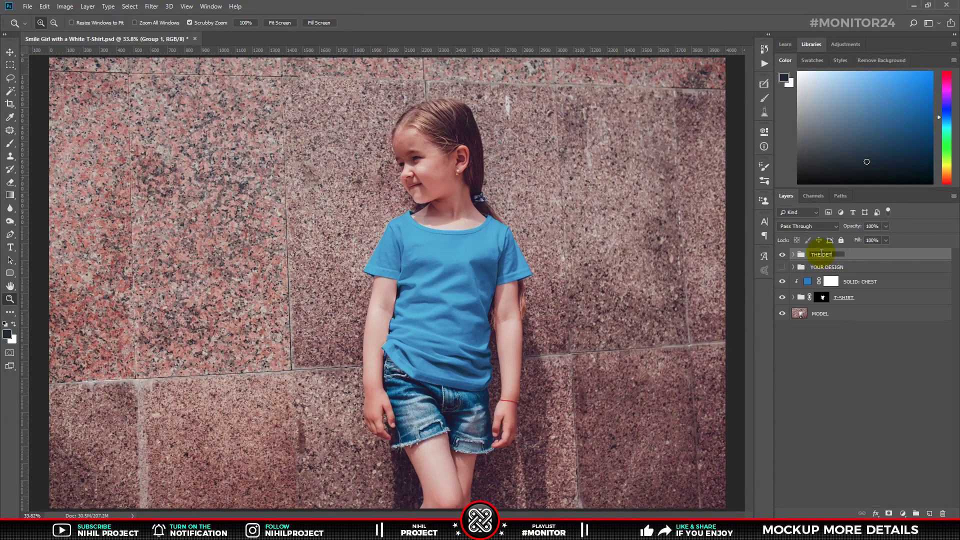
type("AILS")
key("Return")
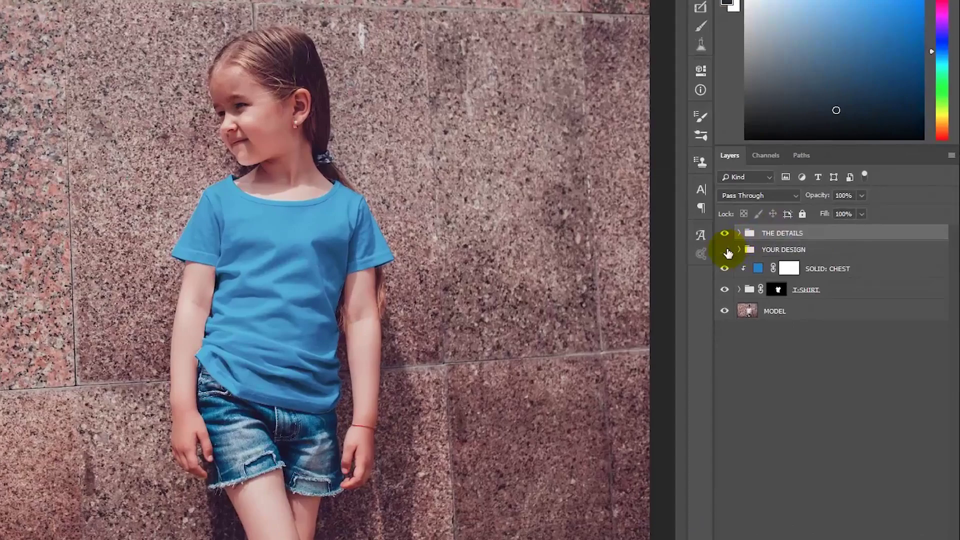
Step: Show YOUR DESIGN, convert DESIGN: CHEST to a smart object, and open its contents
left_click(782, 266)
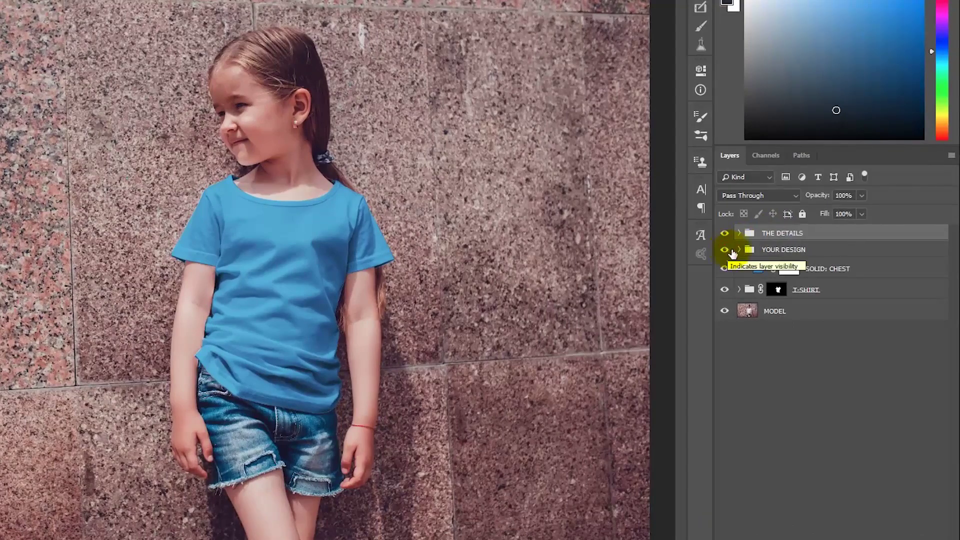
left_click(739, 250)
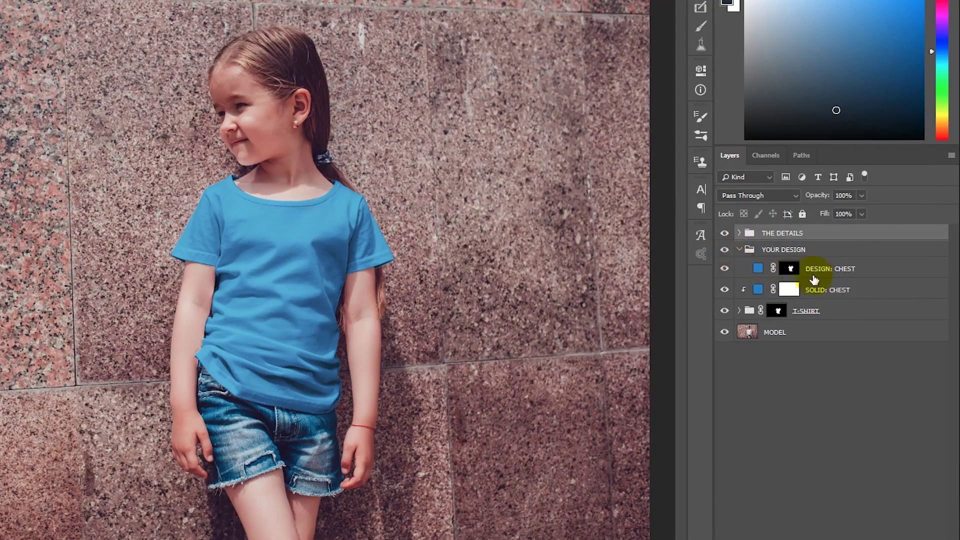
left_click(832, 271)
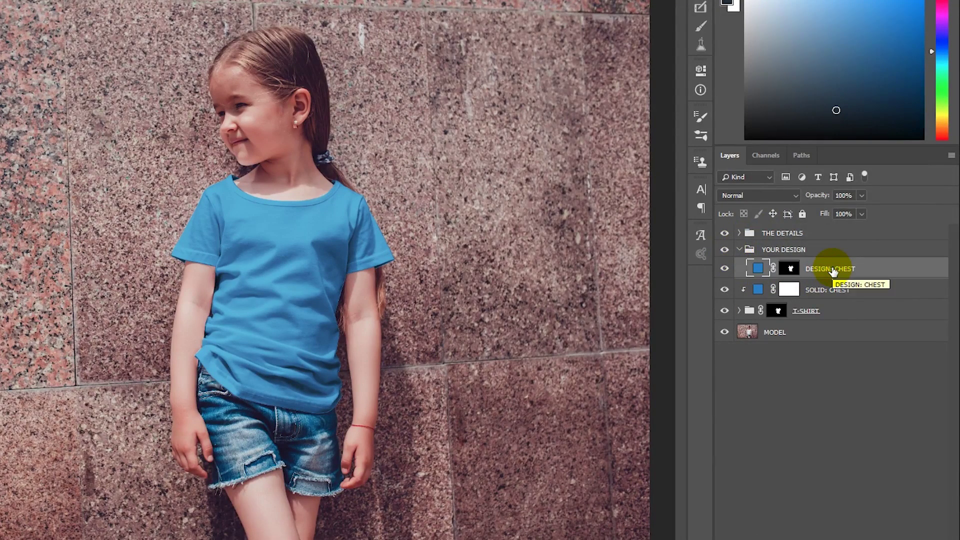
right_click(832, 270)
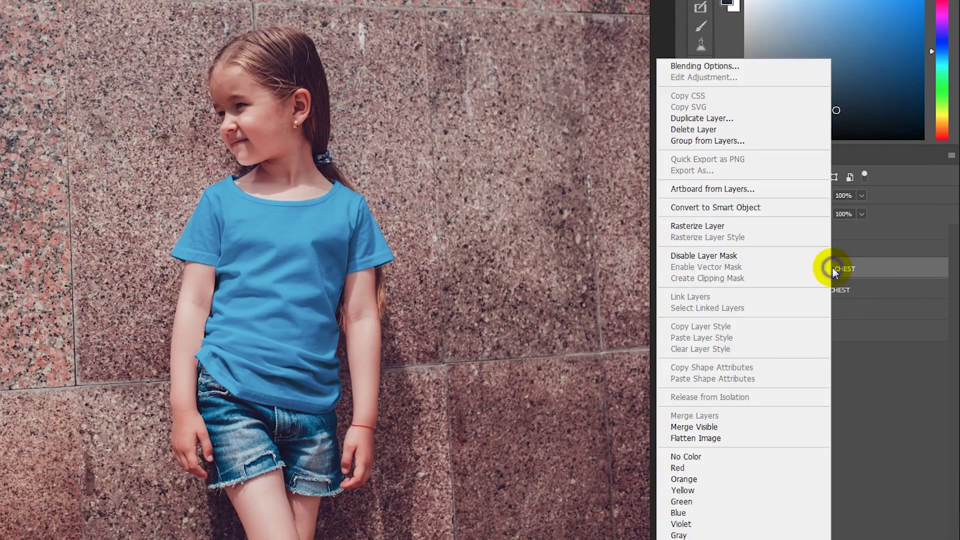
left_click(749, 208)
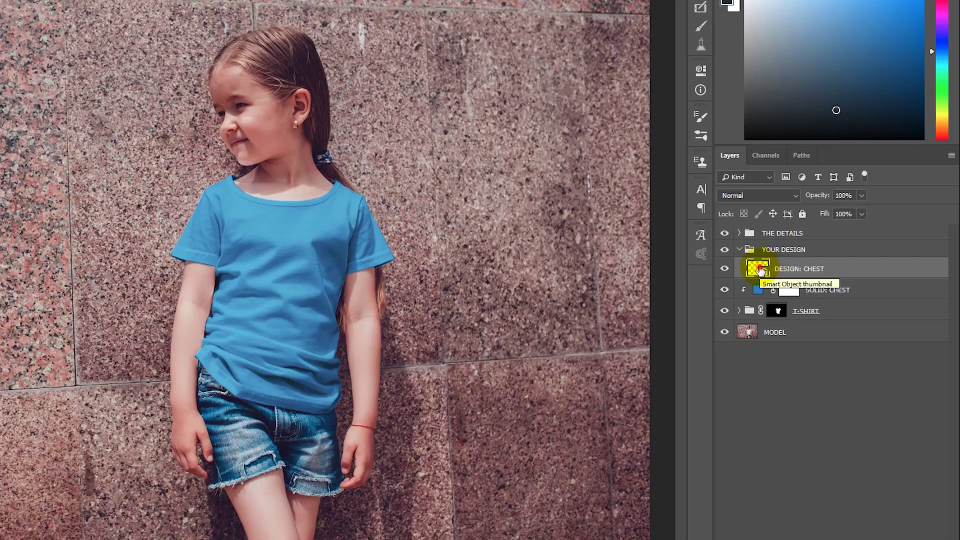
double_click(759, 269)
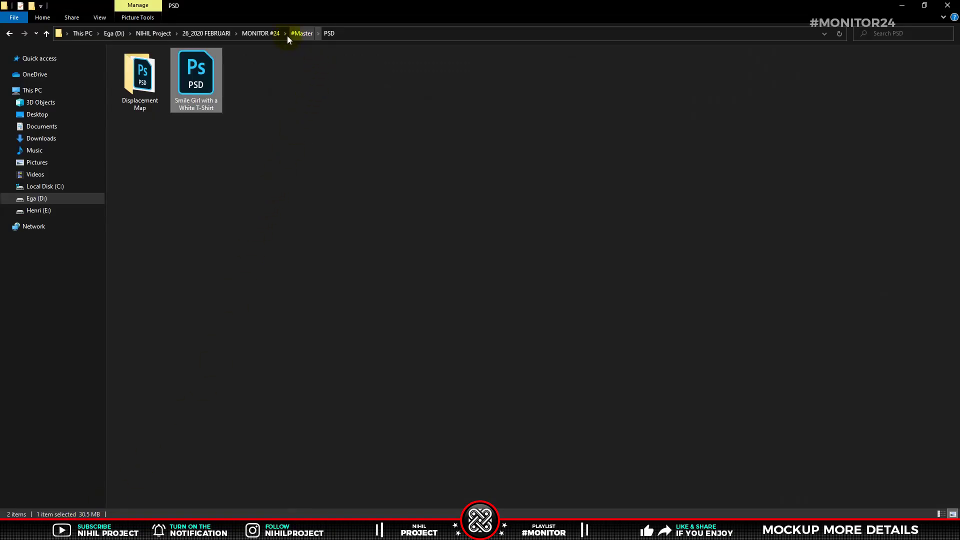
Step: Drag the SIMPSON ARGH graphic from #Assets > Graphic into the design document
left_click(260, 33)
double_click(152, 62)
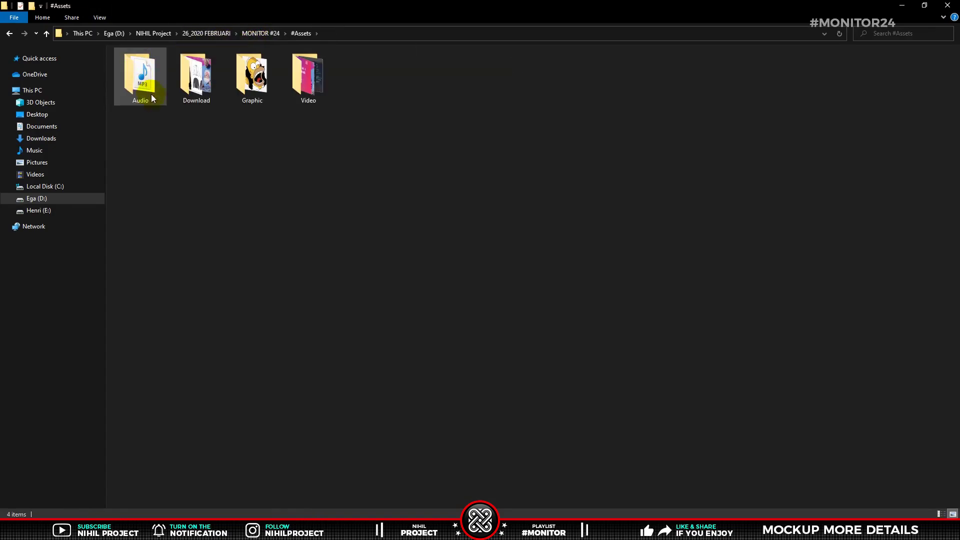
double_click(252, 75)
mouse_move(140, 75)
left_mouse_down()
mouse_move(197, 442)
mouse_move(395, 284)
left_mouse_up()
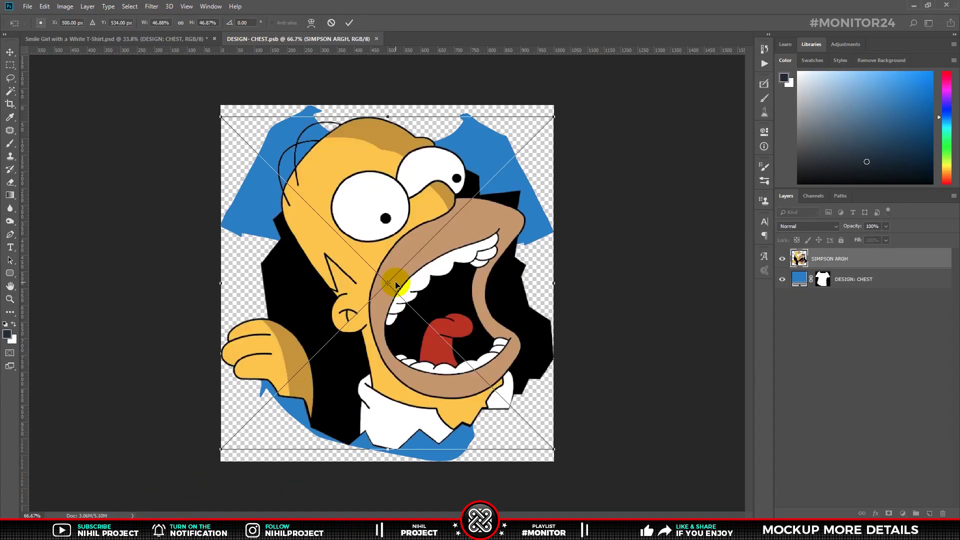
Step: Scale the Homer graphic down to about a quarter size to fit the chest
left_click_drag(554, 449, 443, 360)
mouse_move(497, 167)
left_mouse_down()
mouse_move(474, 171)
mouse_move(449, 195)
left_mouse_up()
key("Return")
left_click_drag(404, 231, 423, 231)
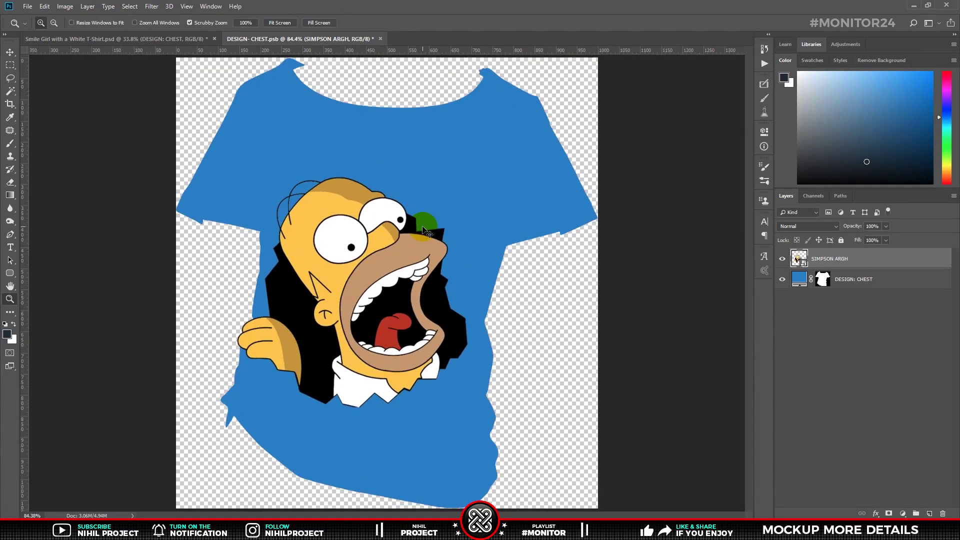
key("ctrl+t")
left_click_drag(253, 155, 264, 164)
double_click(416, 341)
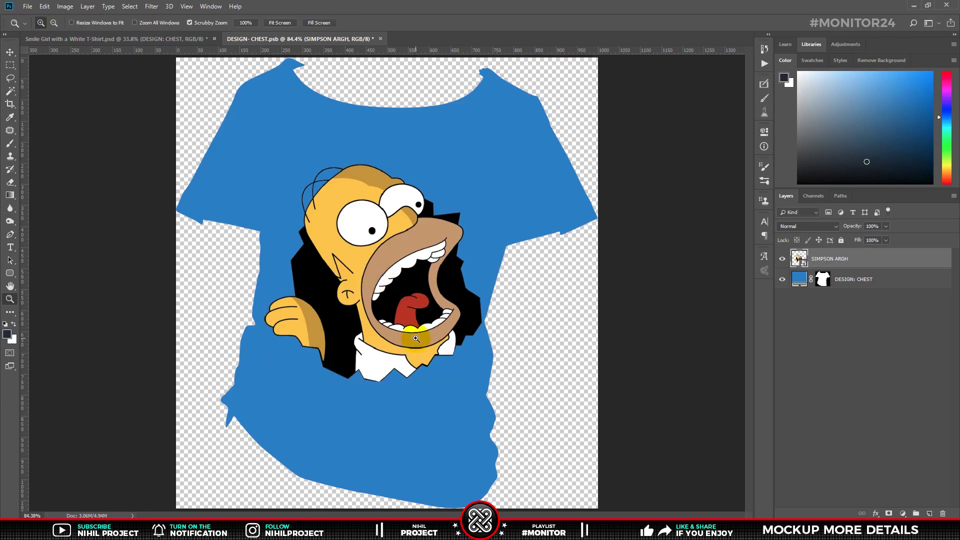
Step: Hide the blue shirt placeholder layer, save the smart object, and return to the mockup
left_click(783, 281)
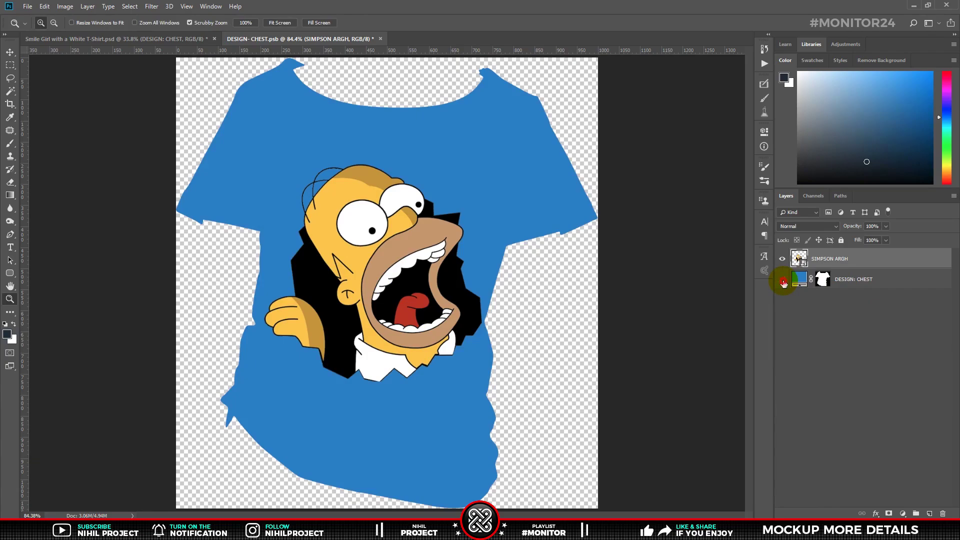
left_click(783, 281)
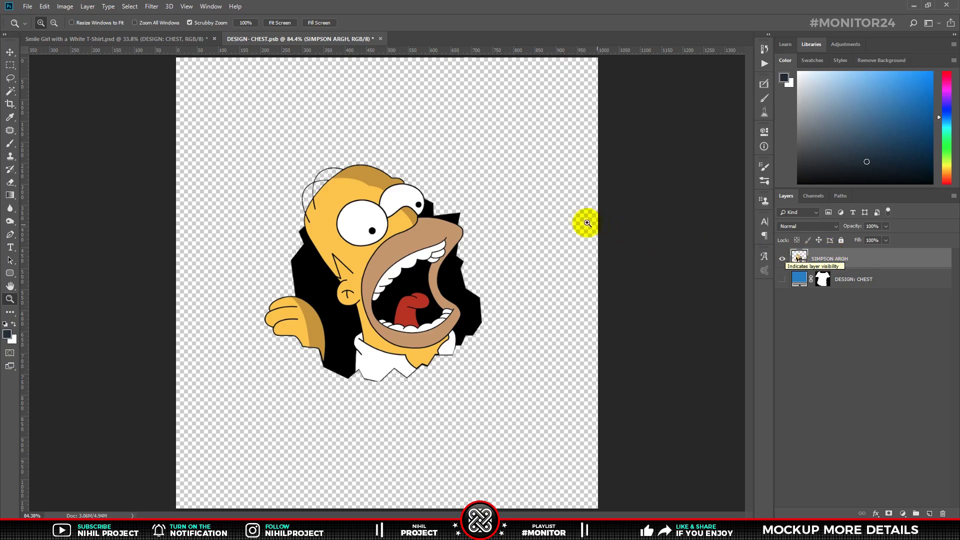
key("ctrl+s")
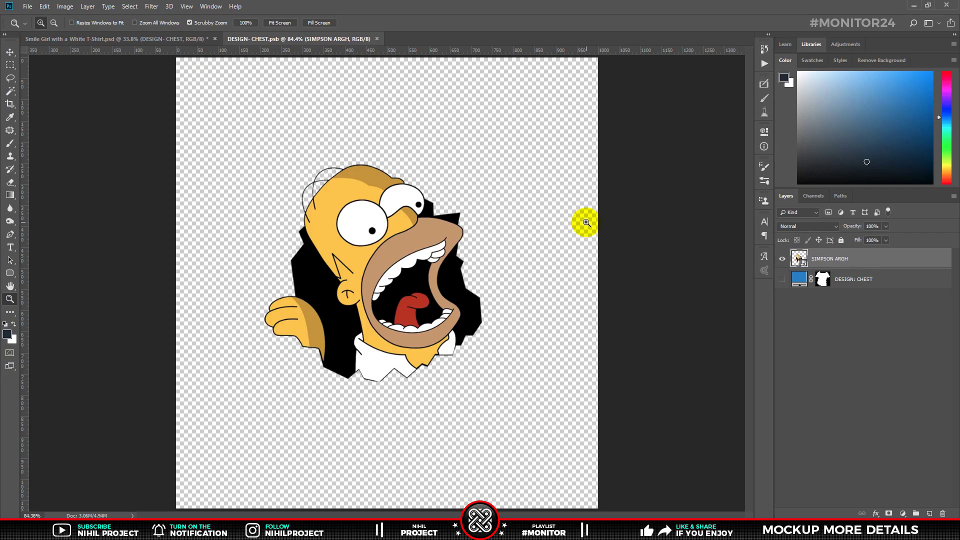
left_click(378, 39)
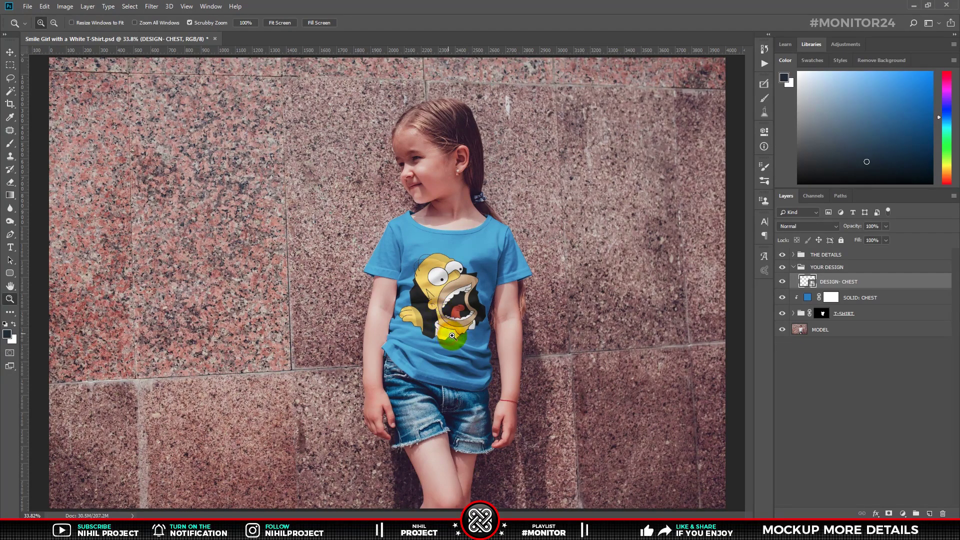
left_click_drag(454, 334, 364, 306)
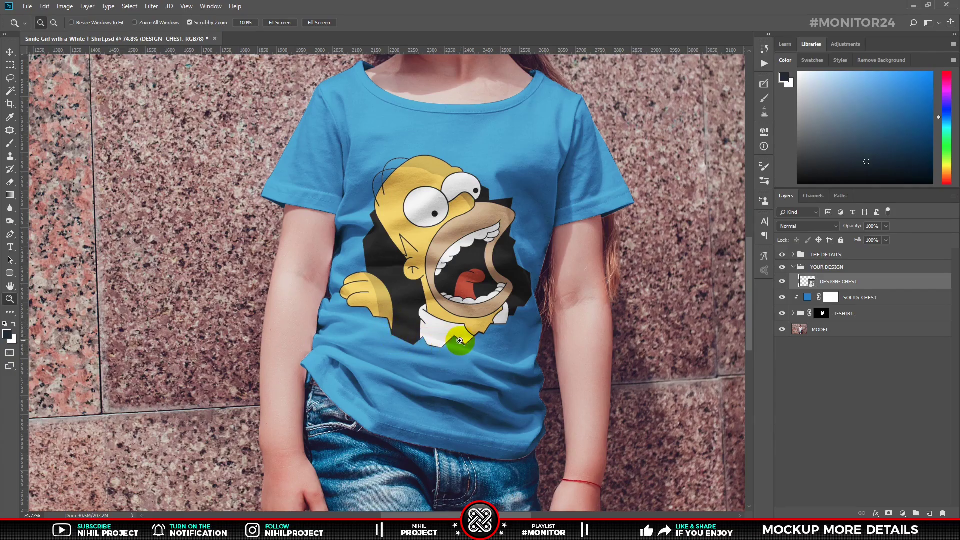
key("ctrl+0")
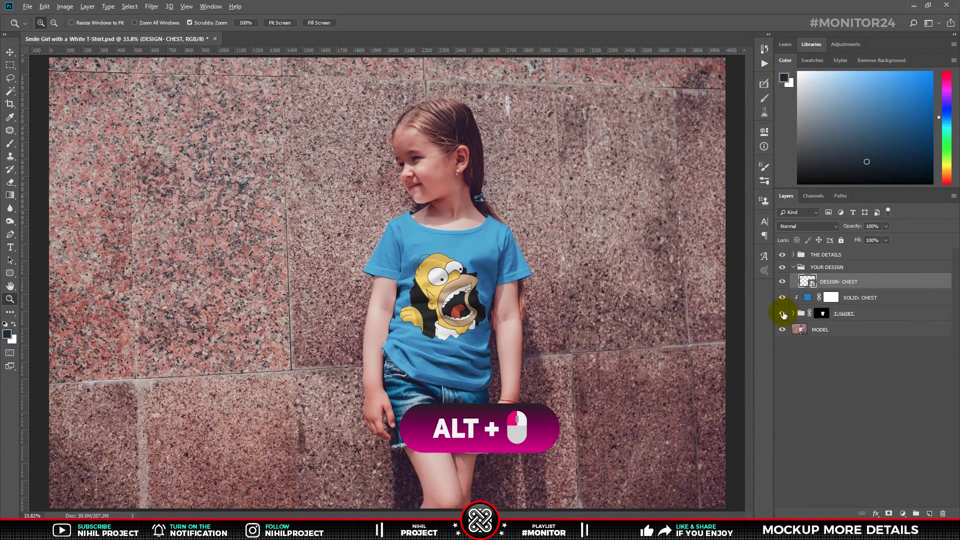
Step: Isolate the T-SHIRT group and Save As a flattened copy into the Displacement Map folder
left_click(783, 314, "alt")
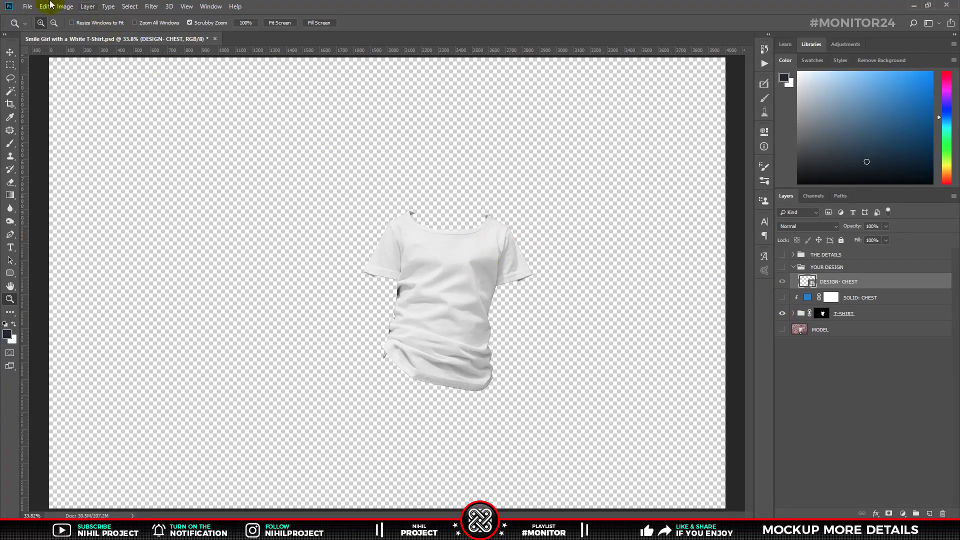
left_click(29, 6)
left_click(35, 118)
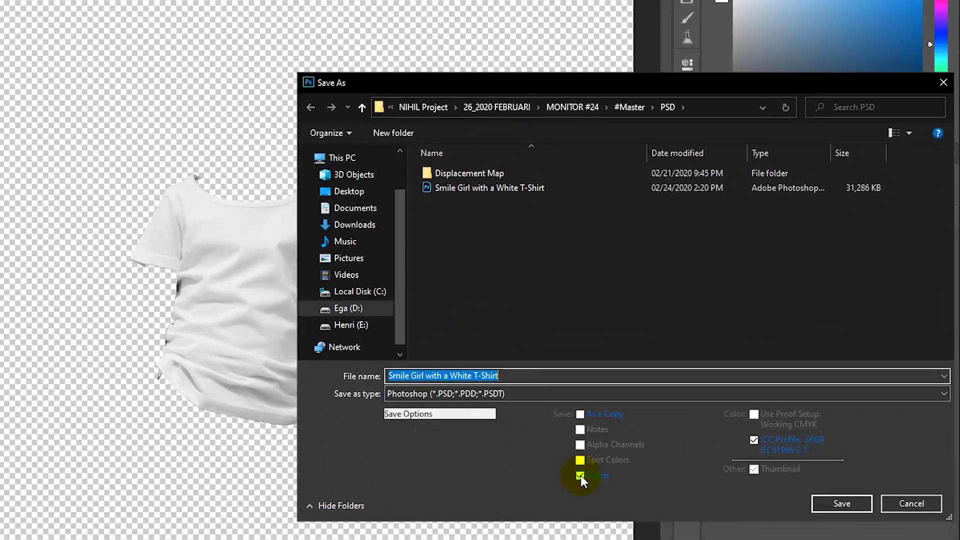
left_click(585, 473)
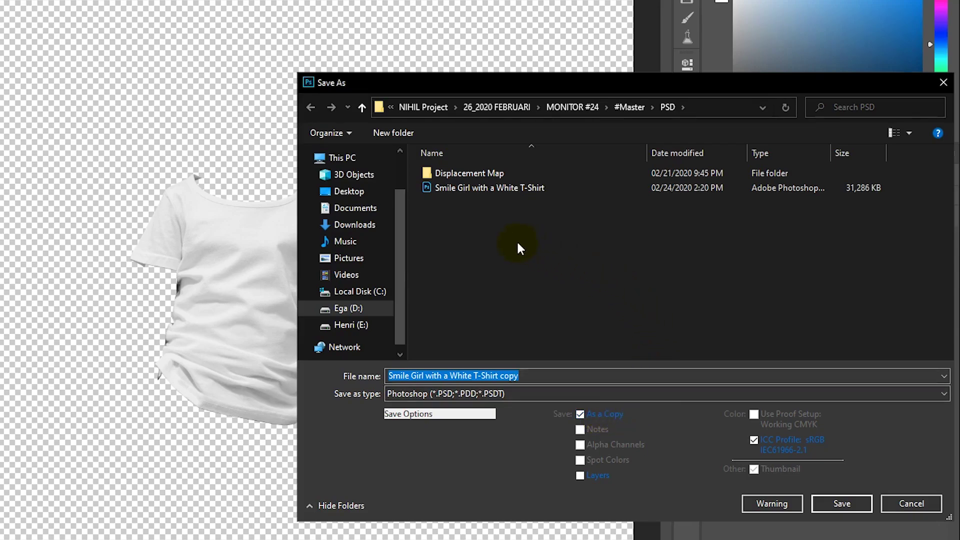
double_click(462, 172)
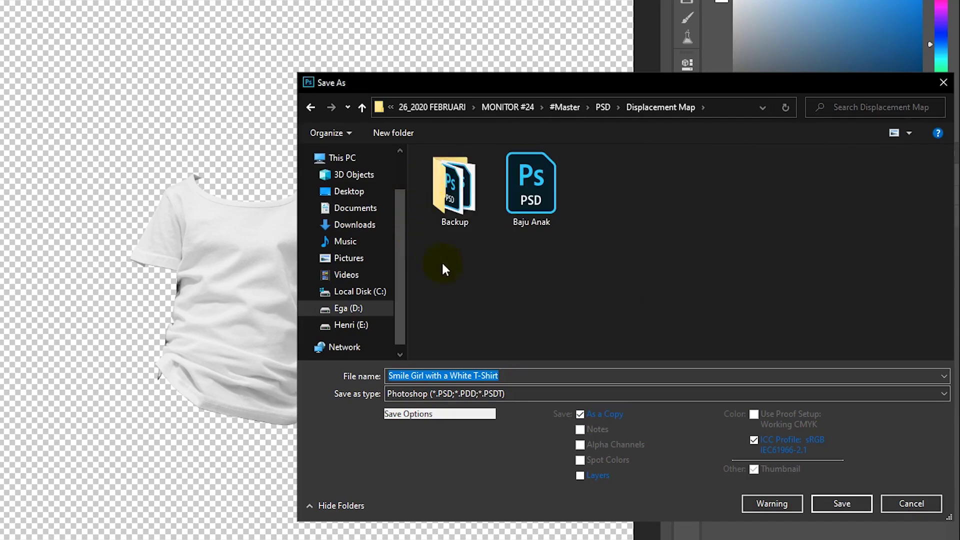
Step: Save it as Baju Anak, replacing the existing file and accepting compatibility options
left_click(537, 204)
left_click(449, 375)
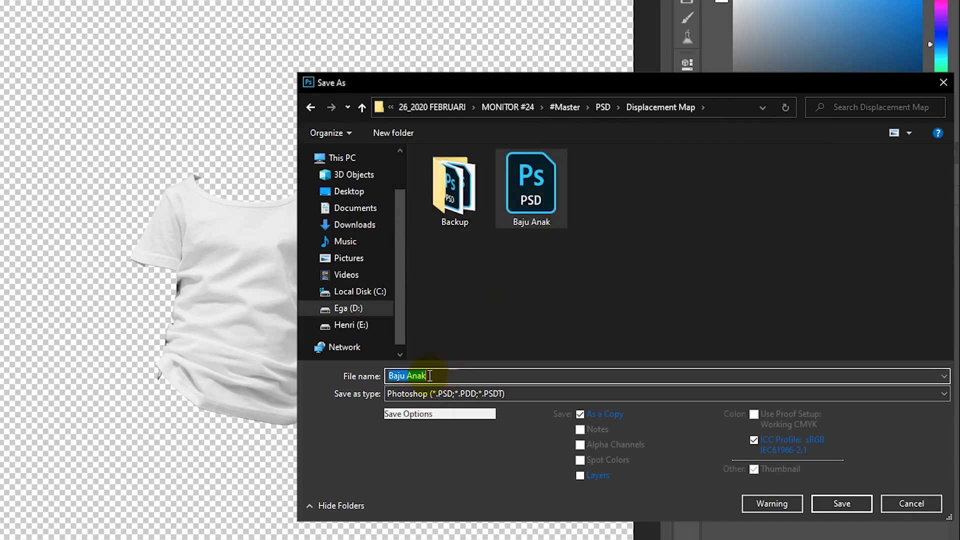
left_click(429, 376)
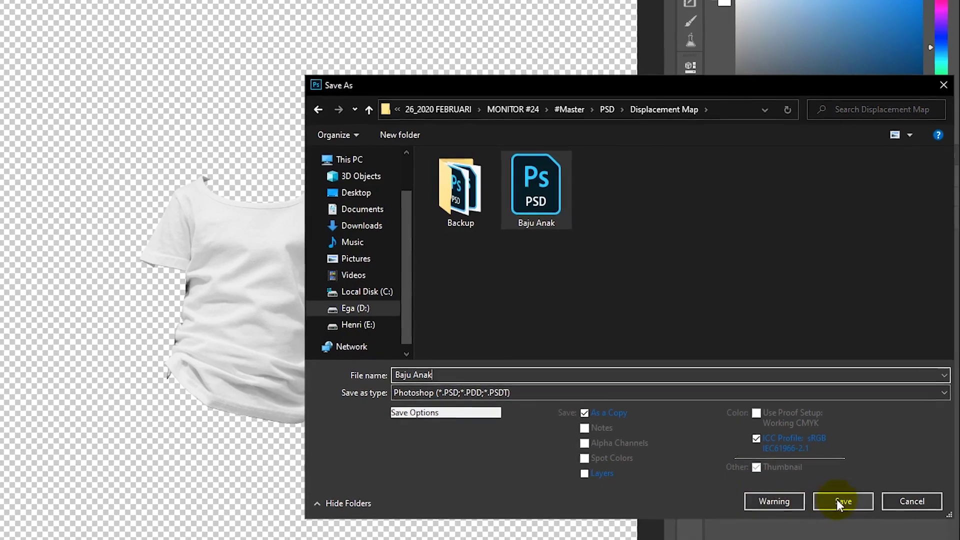
left_click(836, 501)
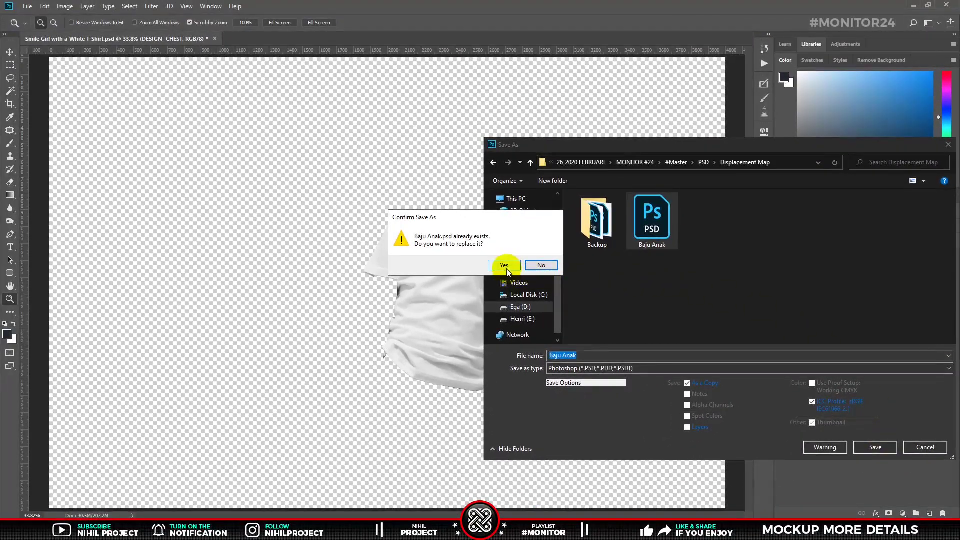
left_click(504, 265)
left_click(453, 98)
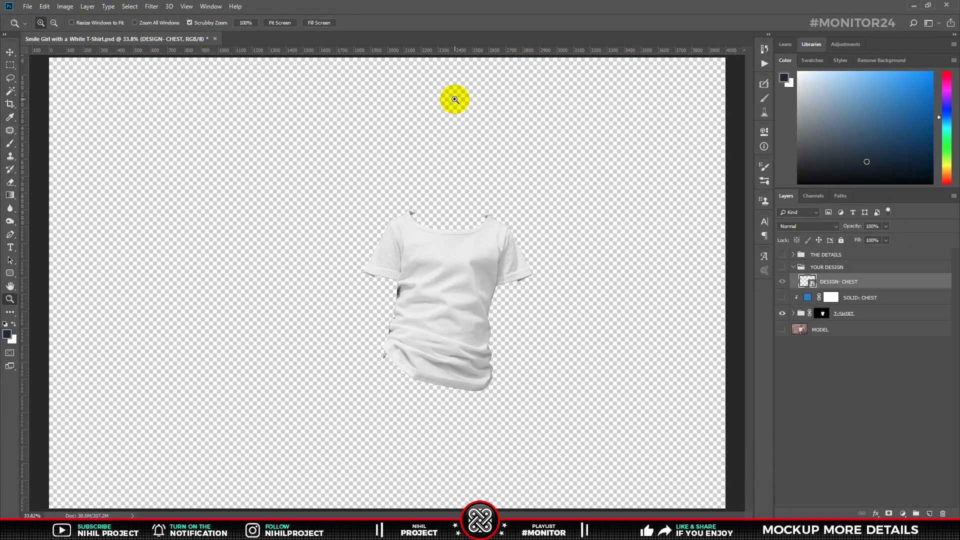
Step: Show all layers and apply Displace at scale 12, tiled, using the Baju Anak map
left_click(781, 314, "alt")
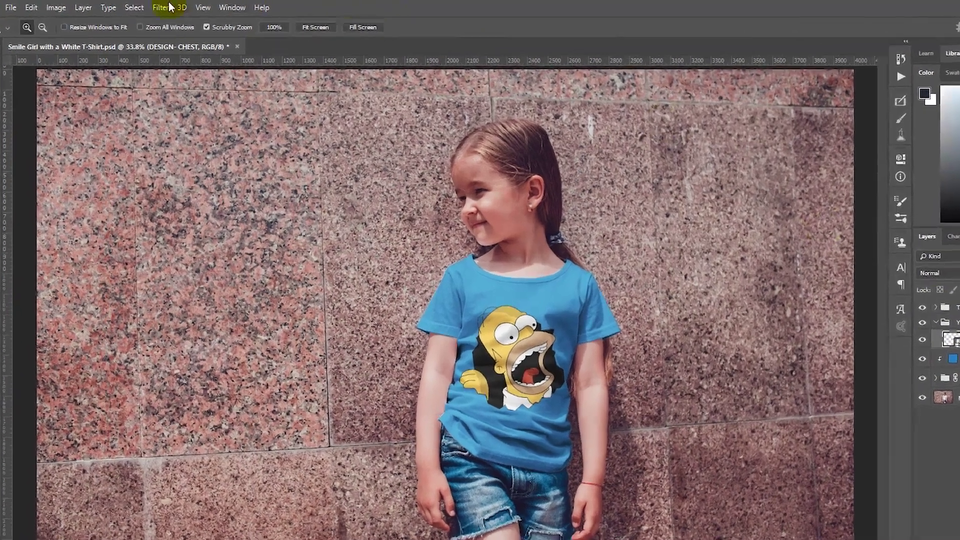
left_click(152, 6)
mouse_move(178, 185)
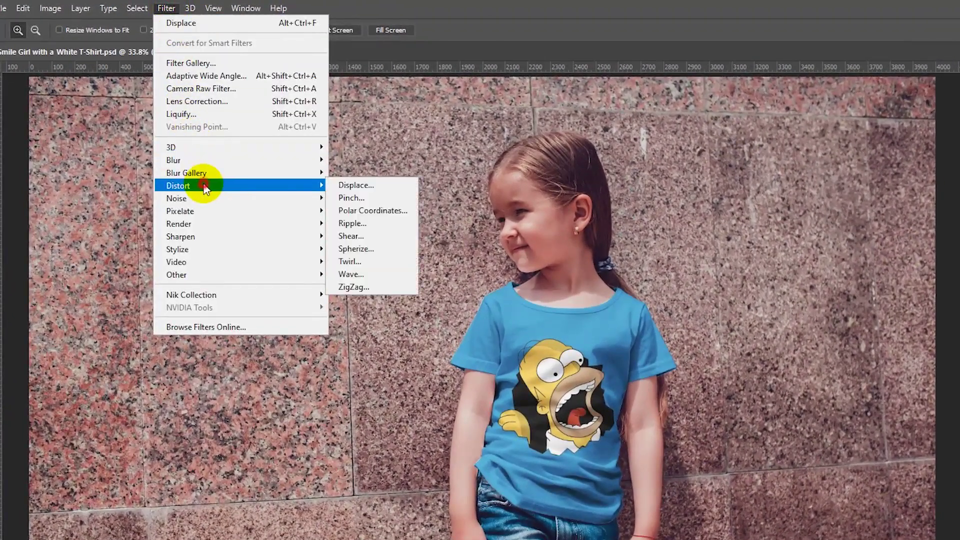
left_click(357, 185)
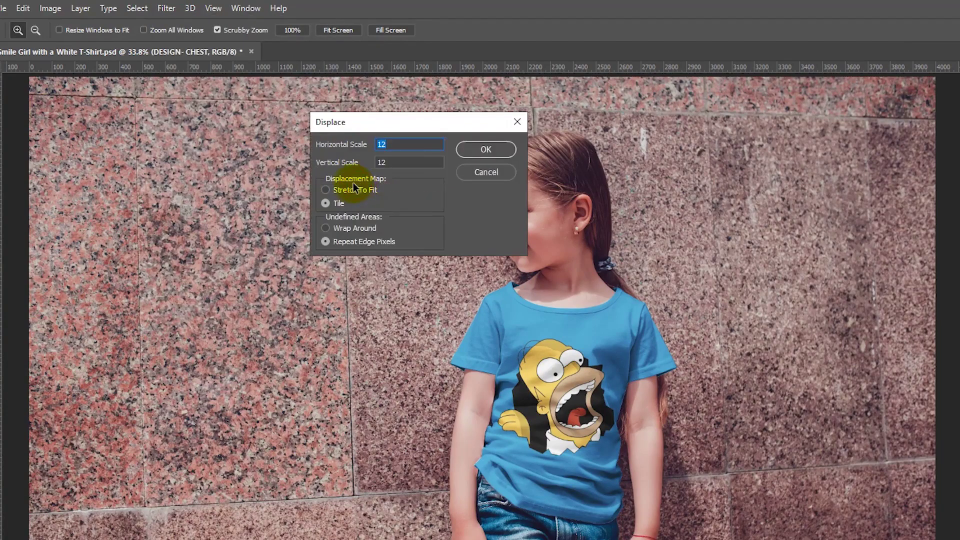
left_click(327, 203)
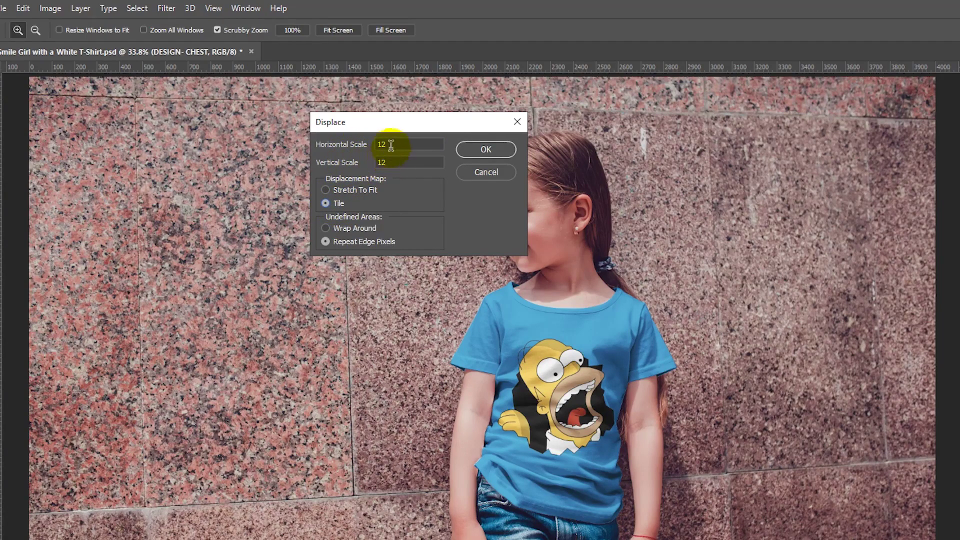
key("Tab")
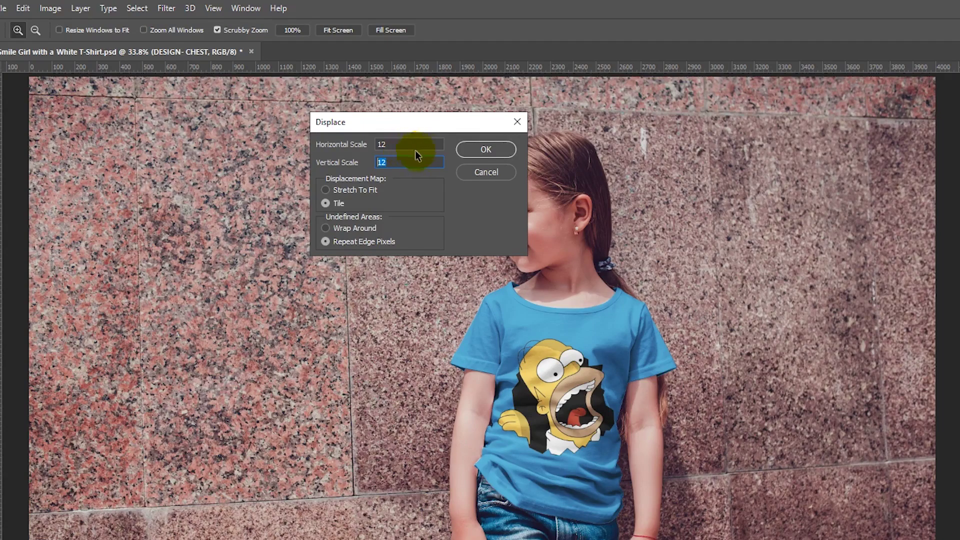
left_click(478, 154)
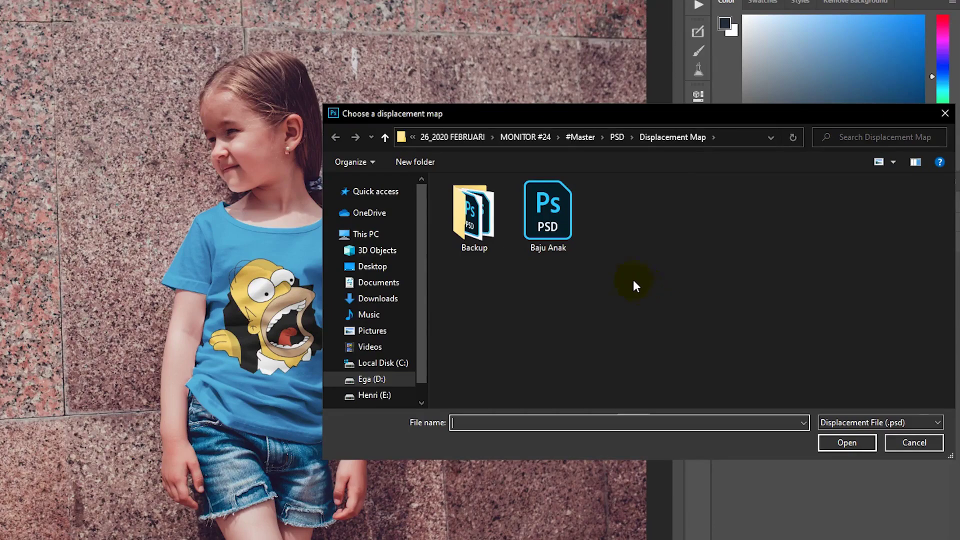
left_click(554, 220)
left_click(555, 221)
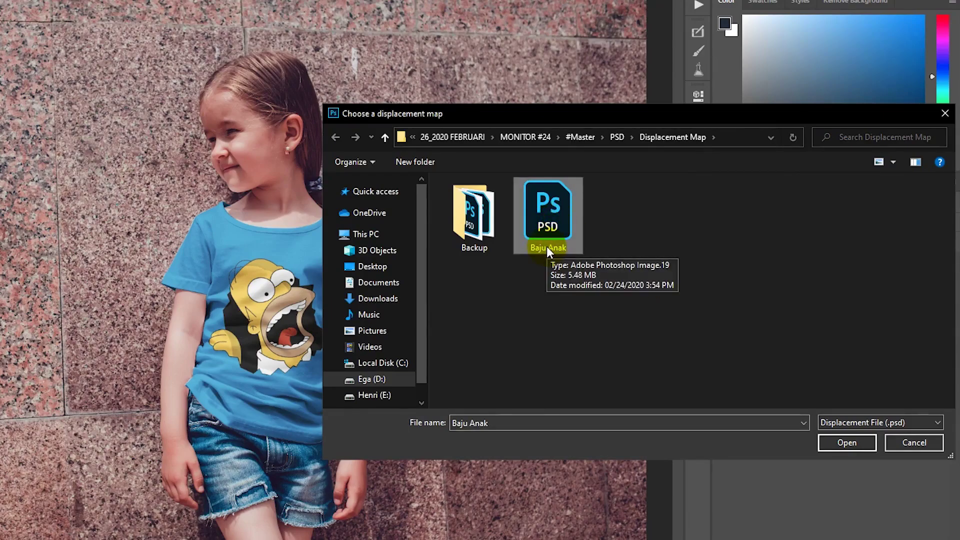
left_click(830, 444)
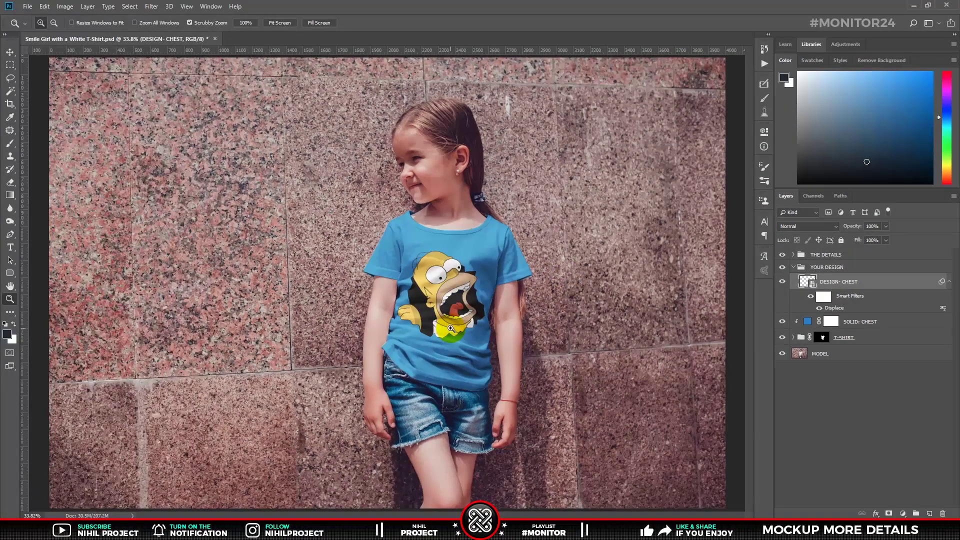
left_click_drag(432, 306, 429, 295)
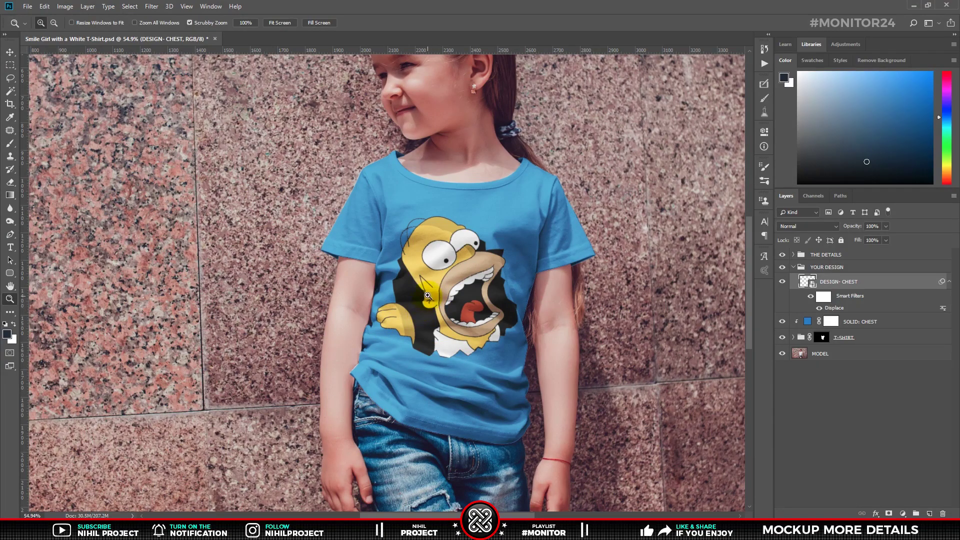
left_click(819, 309)
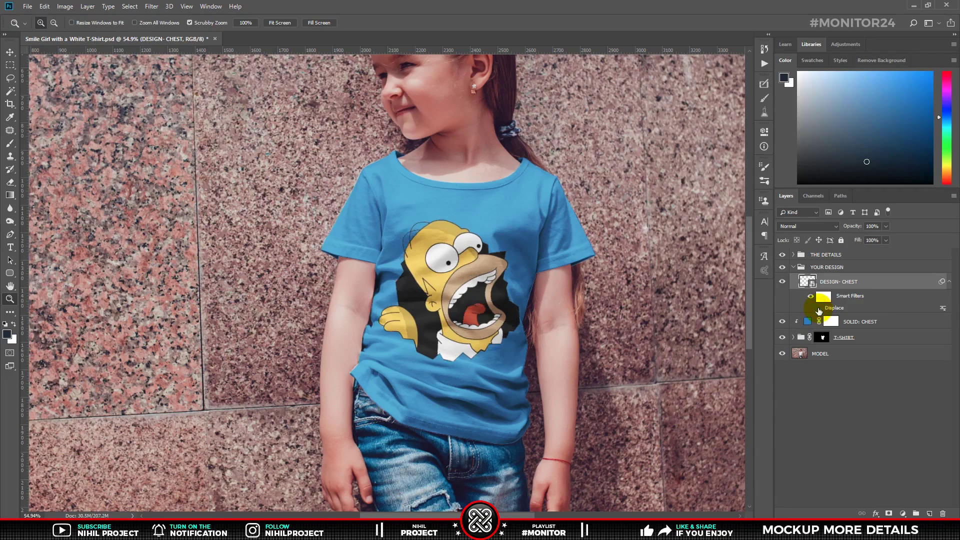
left_click(818, 308)
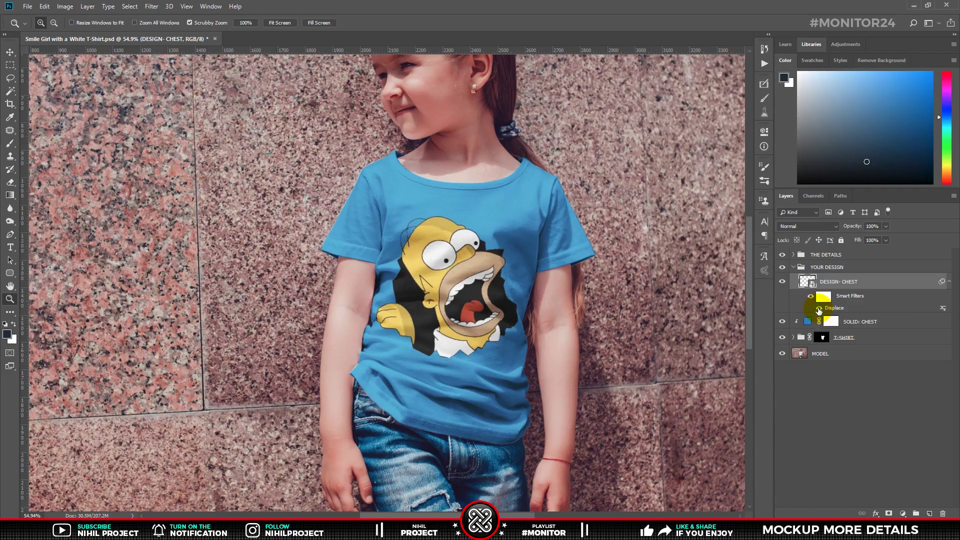
left_click(818, 309)
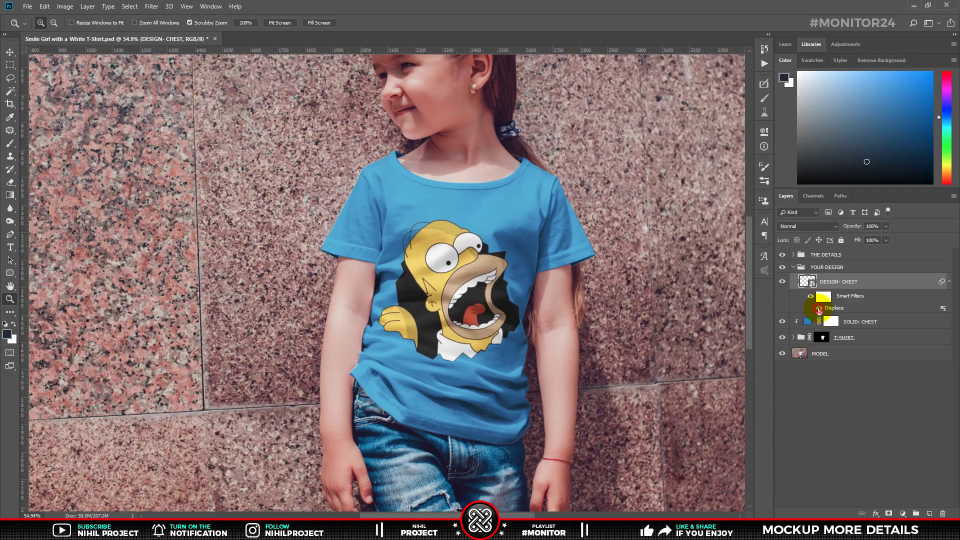
left_click(819, 309)
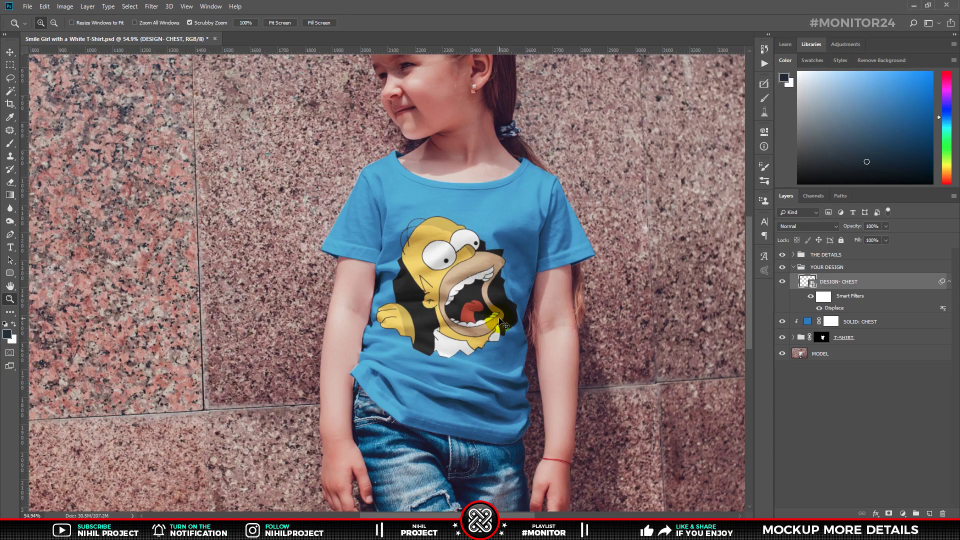
left_click_drag(501, 324, 499, 318)
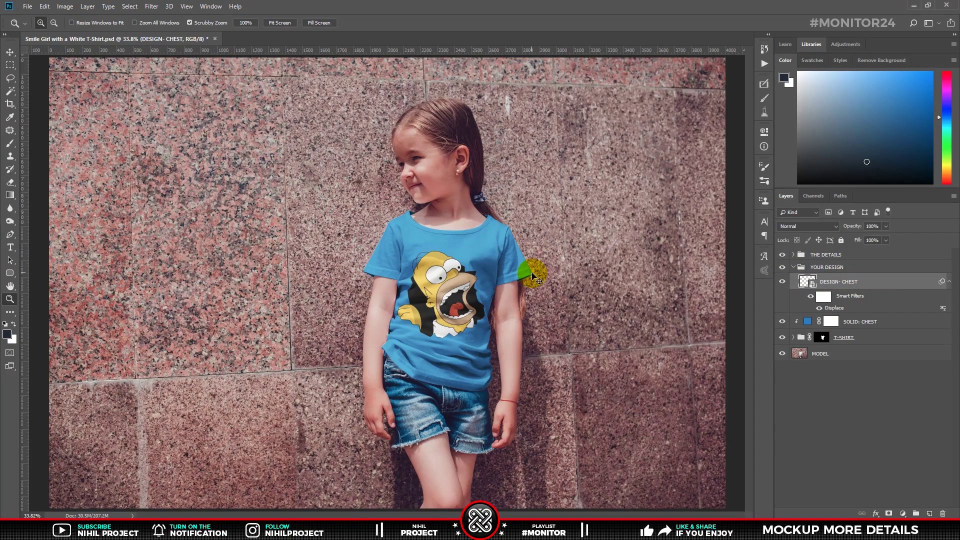
Step: Move the Homer design slightly across the shirt chest
key("ctrl+t")
left_click(495, 204)
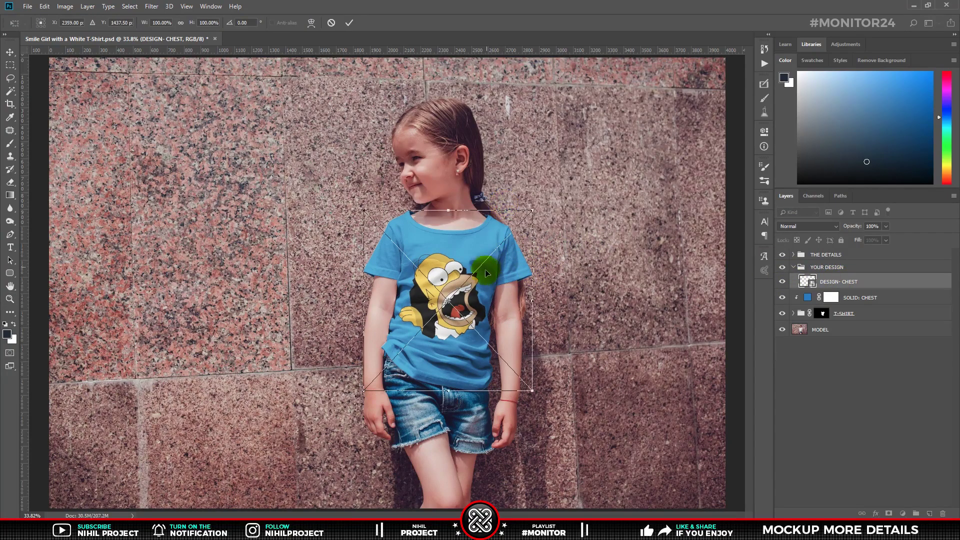
mouse_move(486, 272)
left_mouse_down()
mouse_move(503, 302)
mouse_move(482, 273)
left_mouse_up()
key("Return")
key("z")
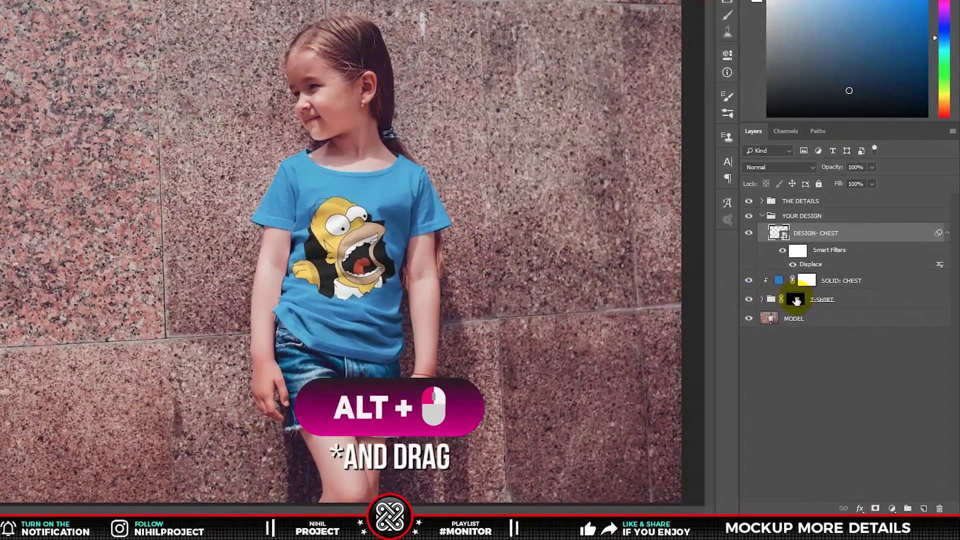
Step: Copy the T-SHIRT mask onto DESIGN-CHEST, unlink it, and shift the design up and left
left_click_drag(796, 300, 815, 231)
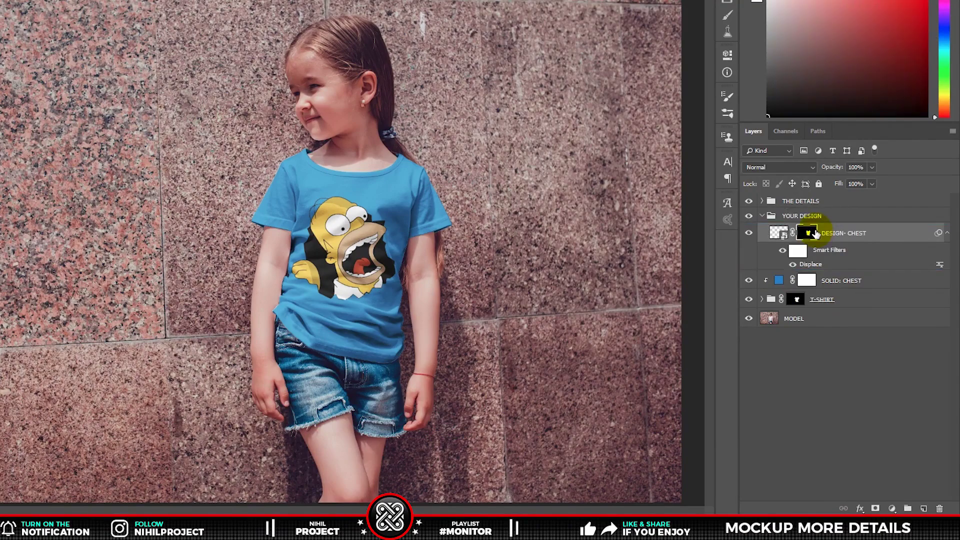
left_click(793, 233)
left_click(854, 236)
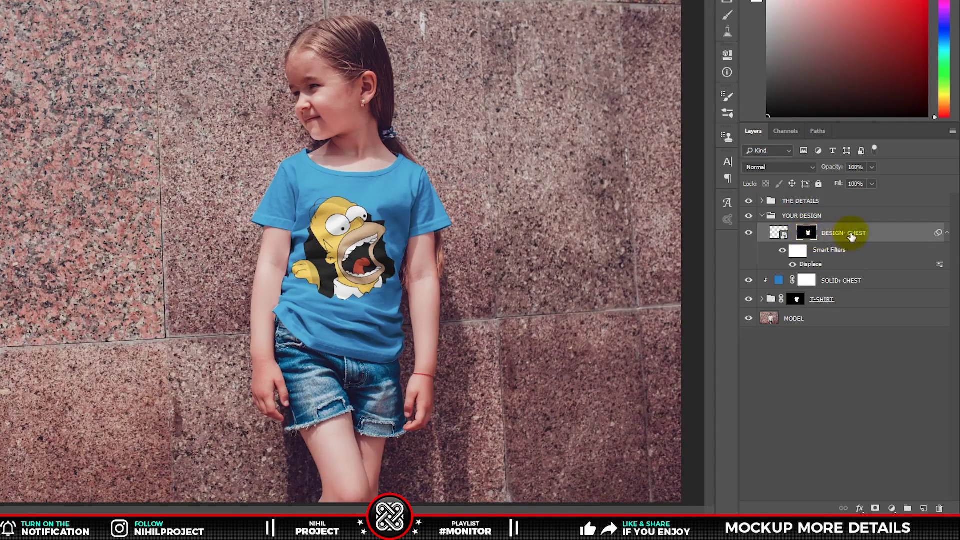
key("ctrl+t")
left_click(399, 141)
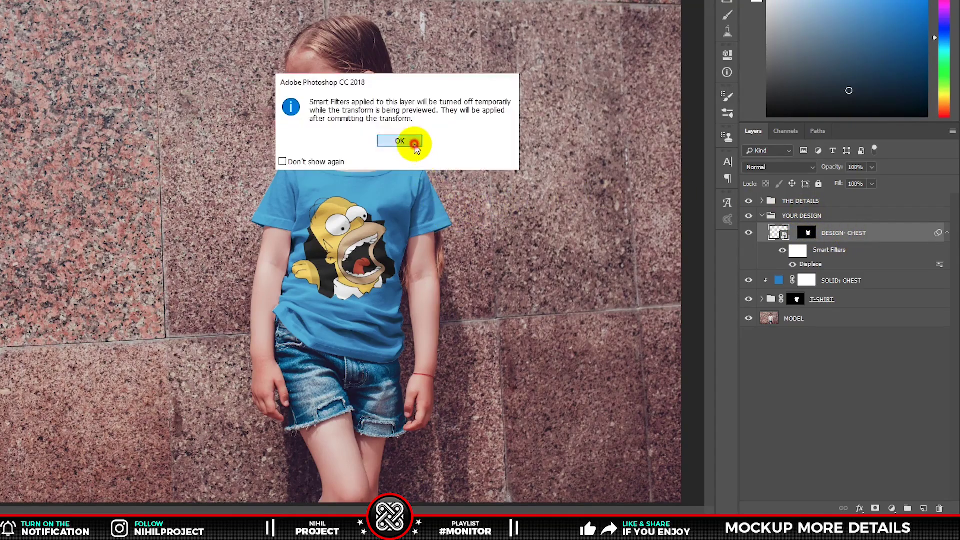
mouse_move(396, 221)
left_mouse_down()
mouse_move(324, 191)
mouse_move(357, 245)
left_mouse_up()
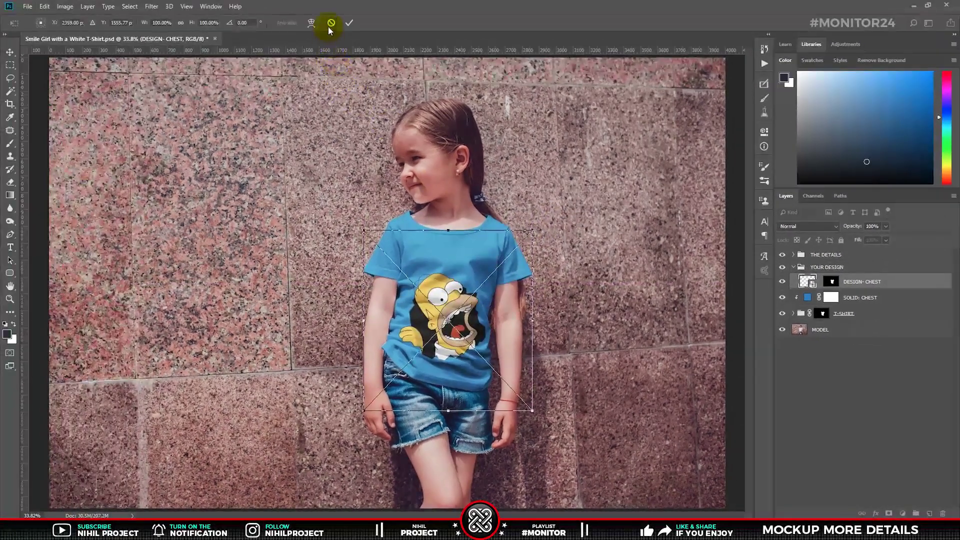
left_click(339, 14)
key("z")
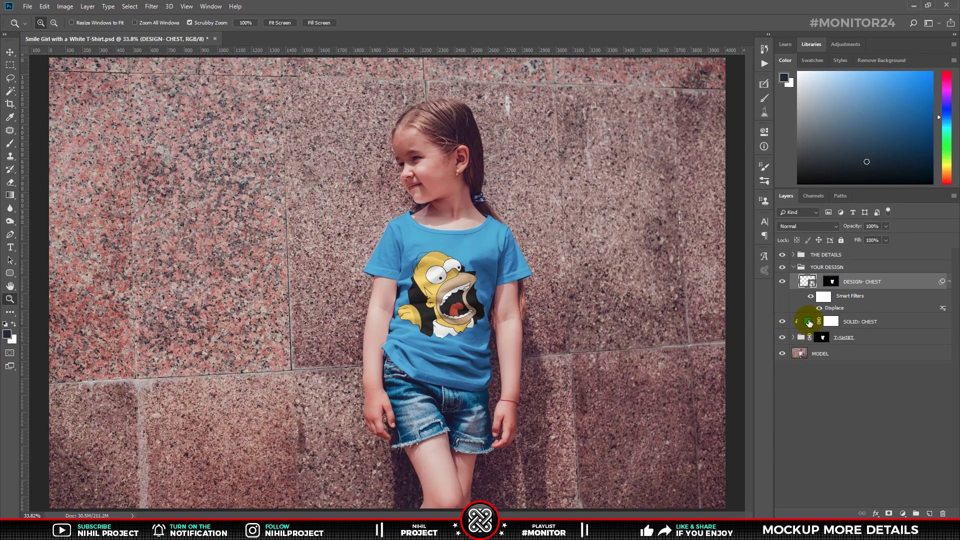
double_click(809, 322)
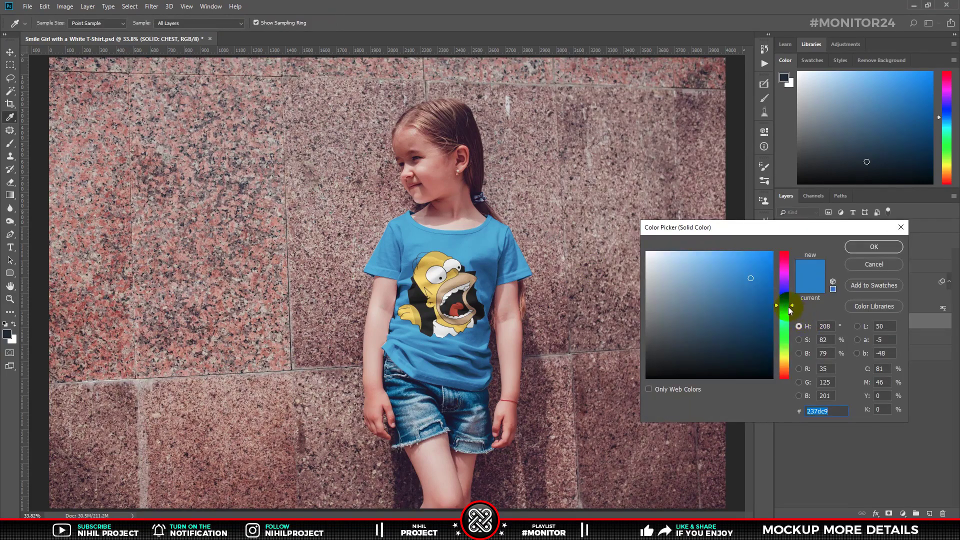
left_click_drag(789, 307, 787, 256)
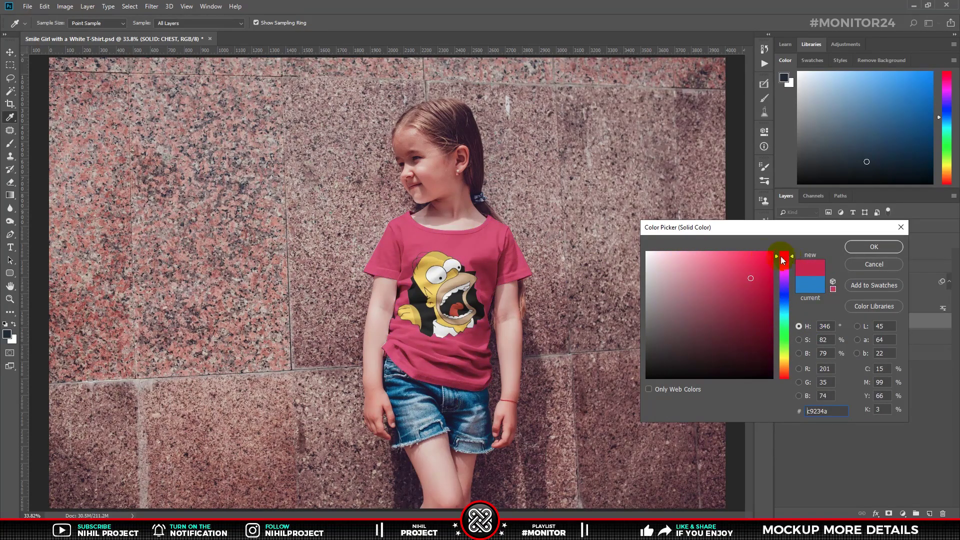
left_click(863, 265)
key("z")
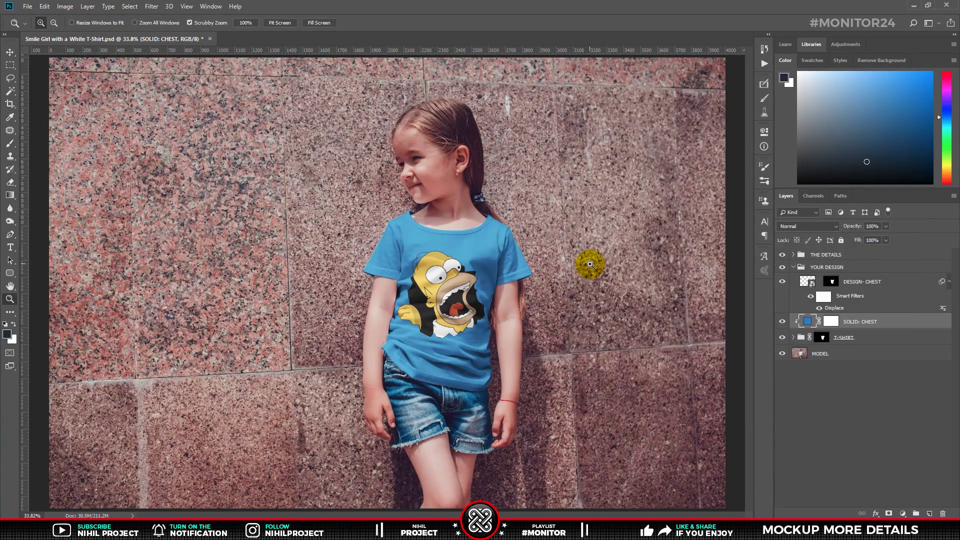